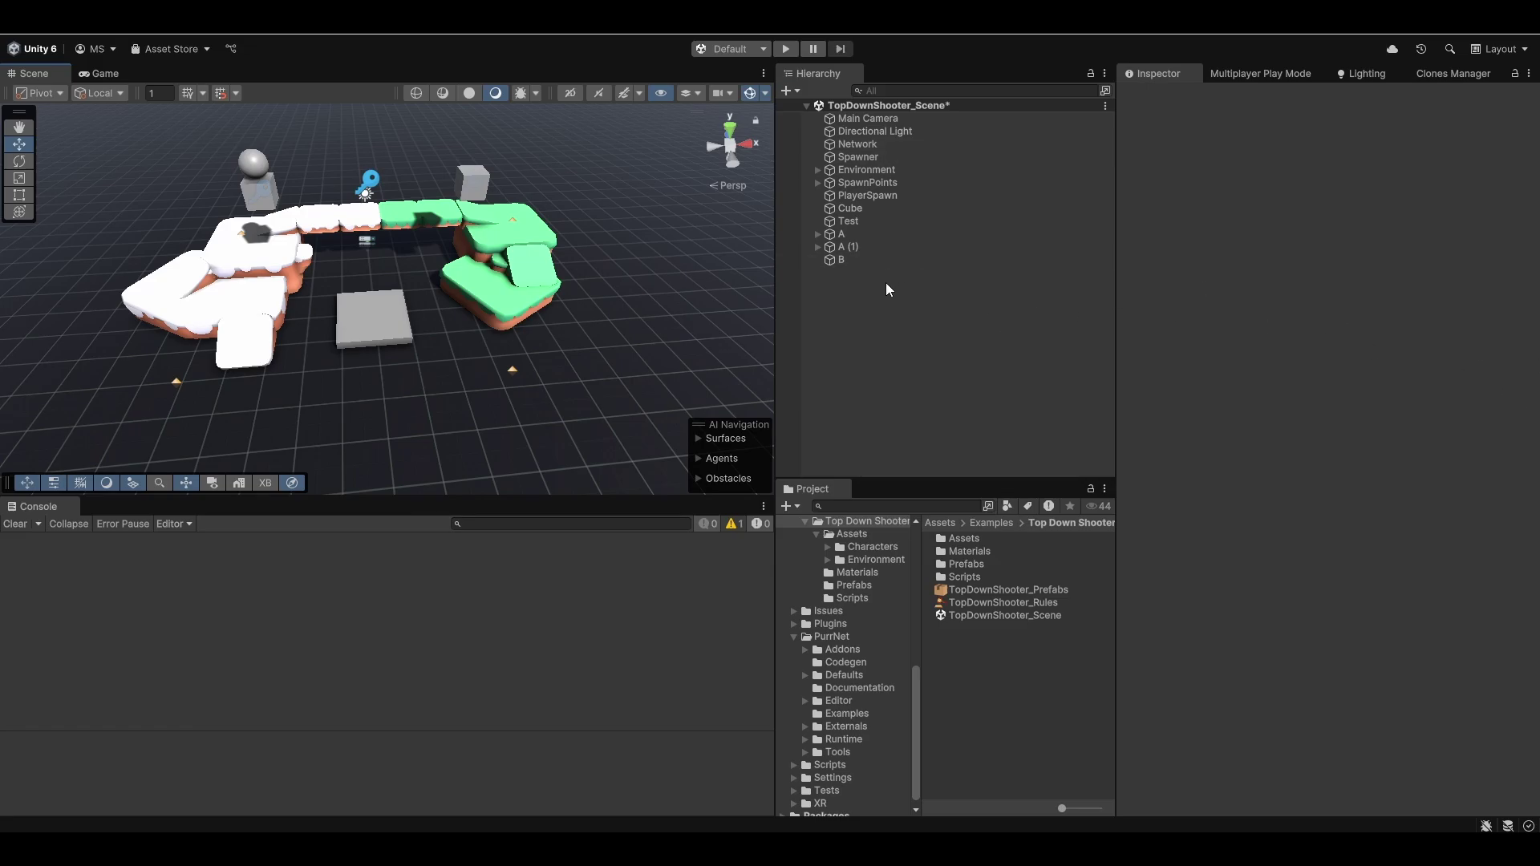
Step: Select the Network object to show its Network Manager with UDP Transport on port 69
{"action": "left_click", "coordinate": [908, 145]}
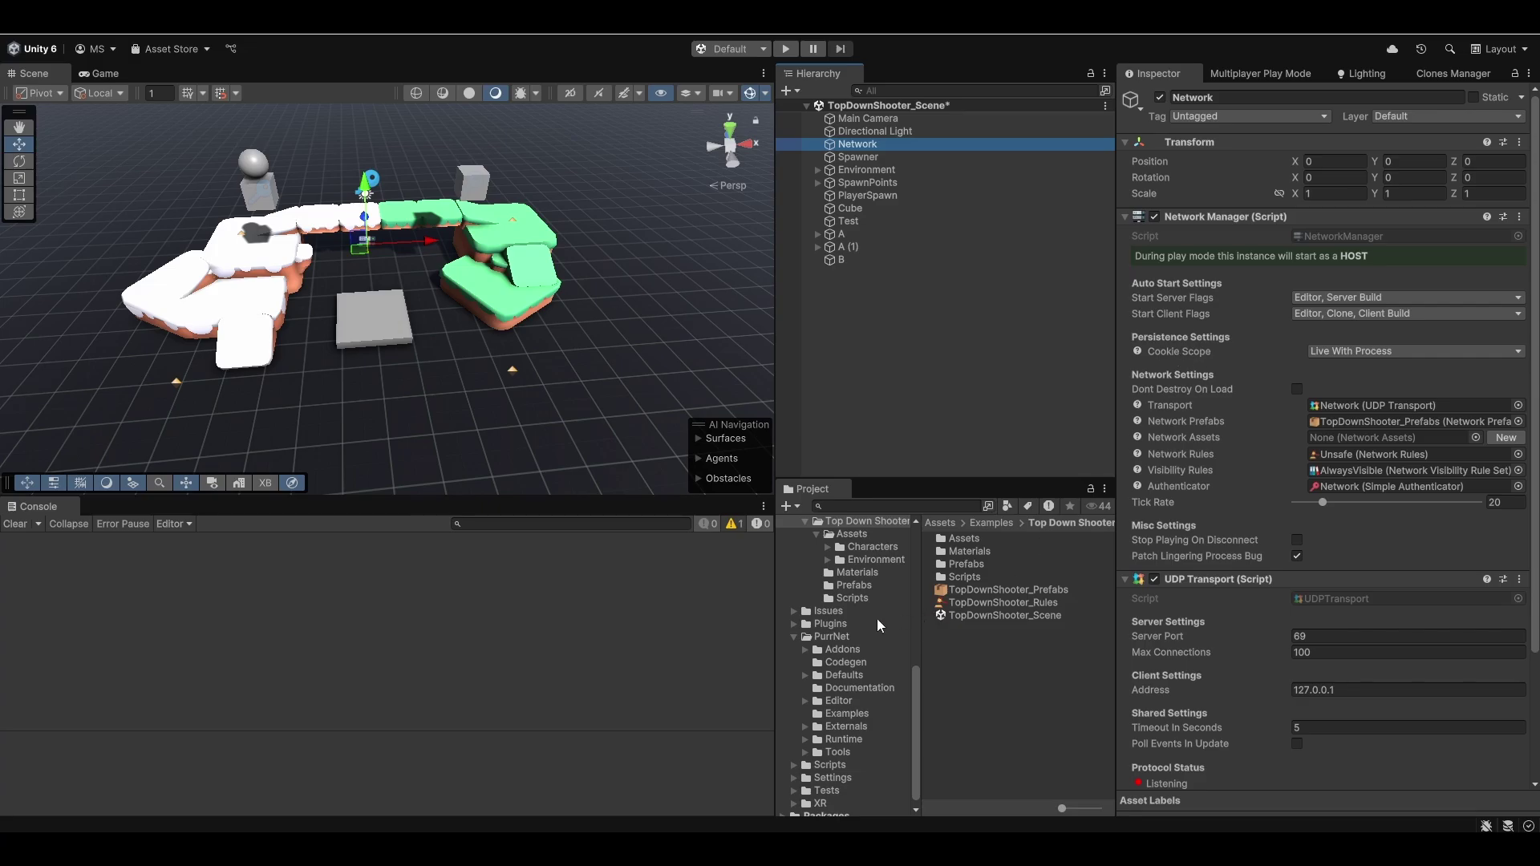
Step: Browse the PurrNet folder in the Project panel, then collapse it
{"action": "left_click", "coordinate": [831, 636]}
{"action": "left_click", "coordinate": [794, 636]}
{"action": "scroll", "coordinate": [857, 641], "scroll_direction": "up", "scroll_amount": 2}
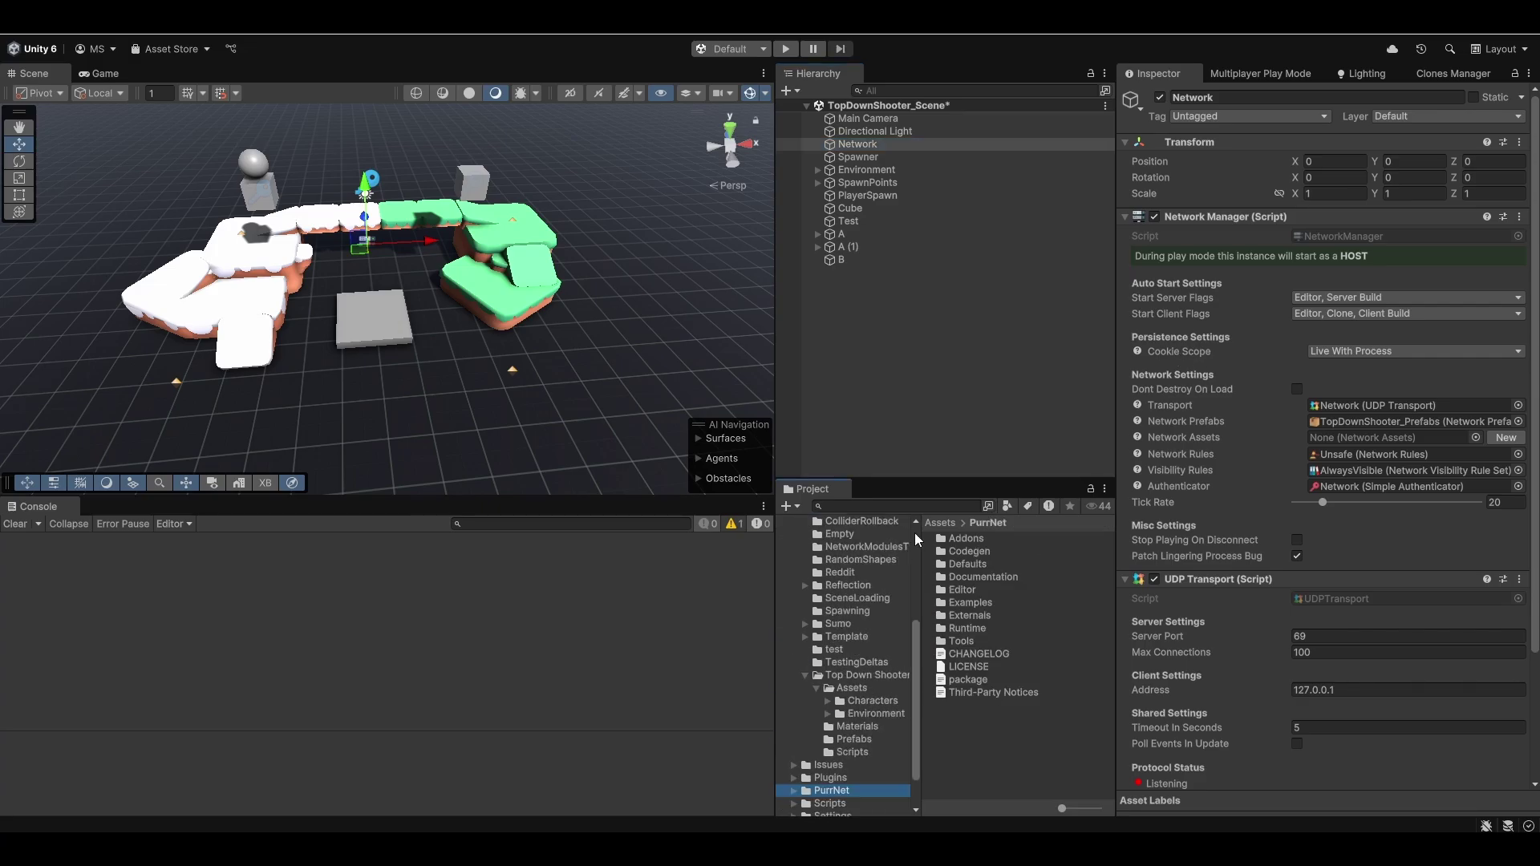
{"action": "scroll", "coordinate": [888, 563], "scroll_direction": "up", "scroll_amount": 3}
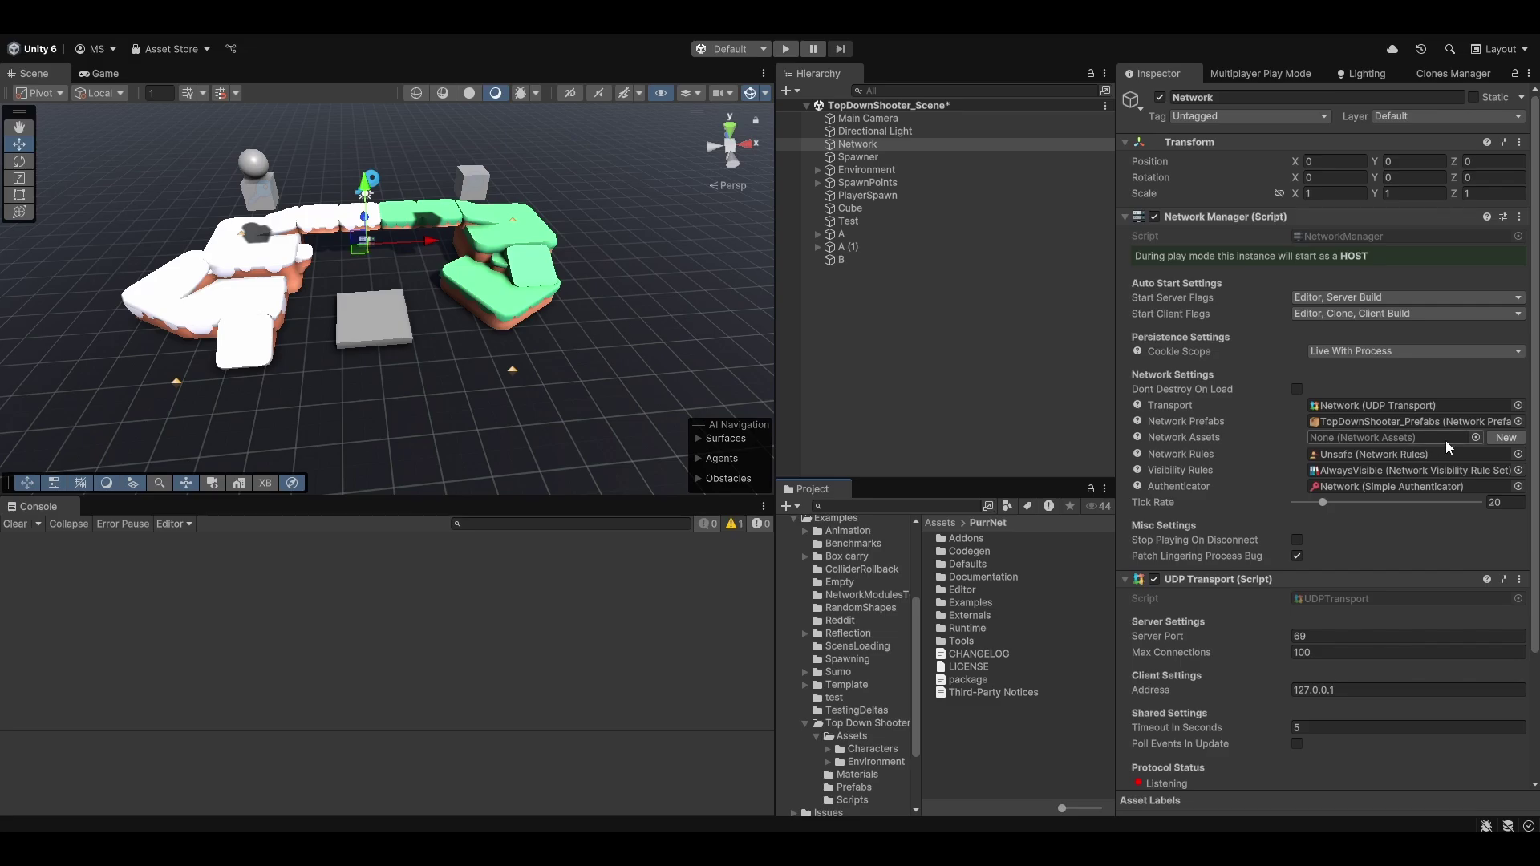
Step: Reassign TopDownShooter_Prefabs as the Network Manager's Network Prefabs
{"action": "left_click", "coordinate": [1402, 420]}
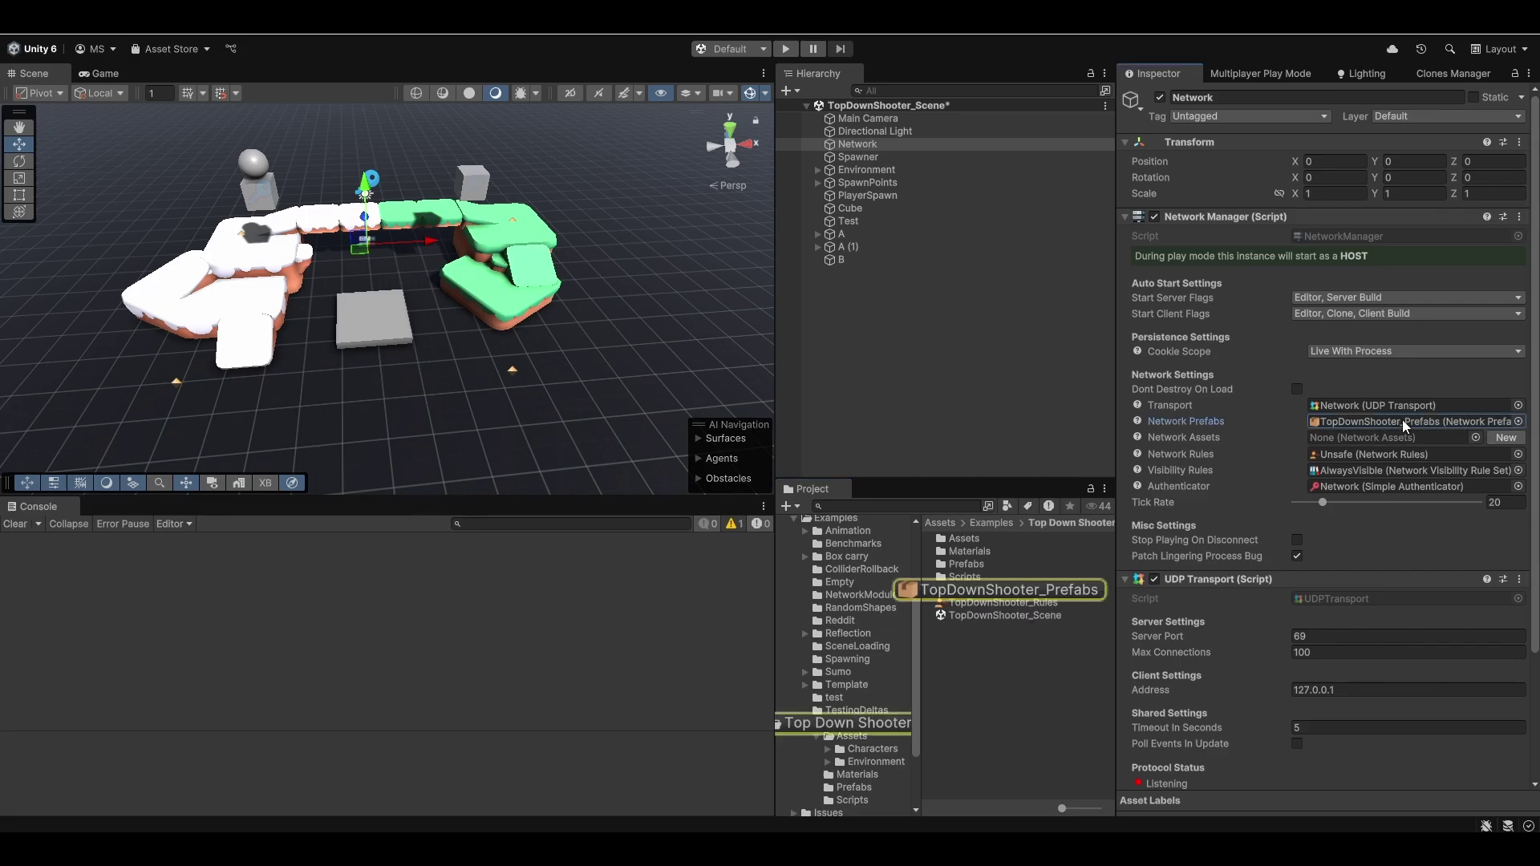
{"action": "left_click", "coordinate": [1518, 421]}
{"action": "double_click", "coordinate": [1216, 463]}
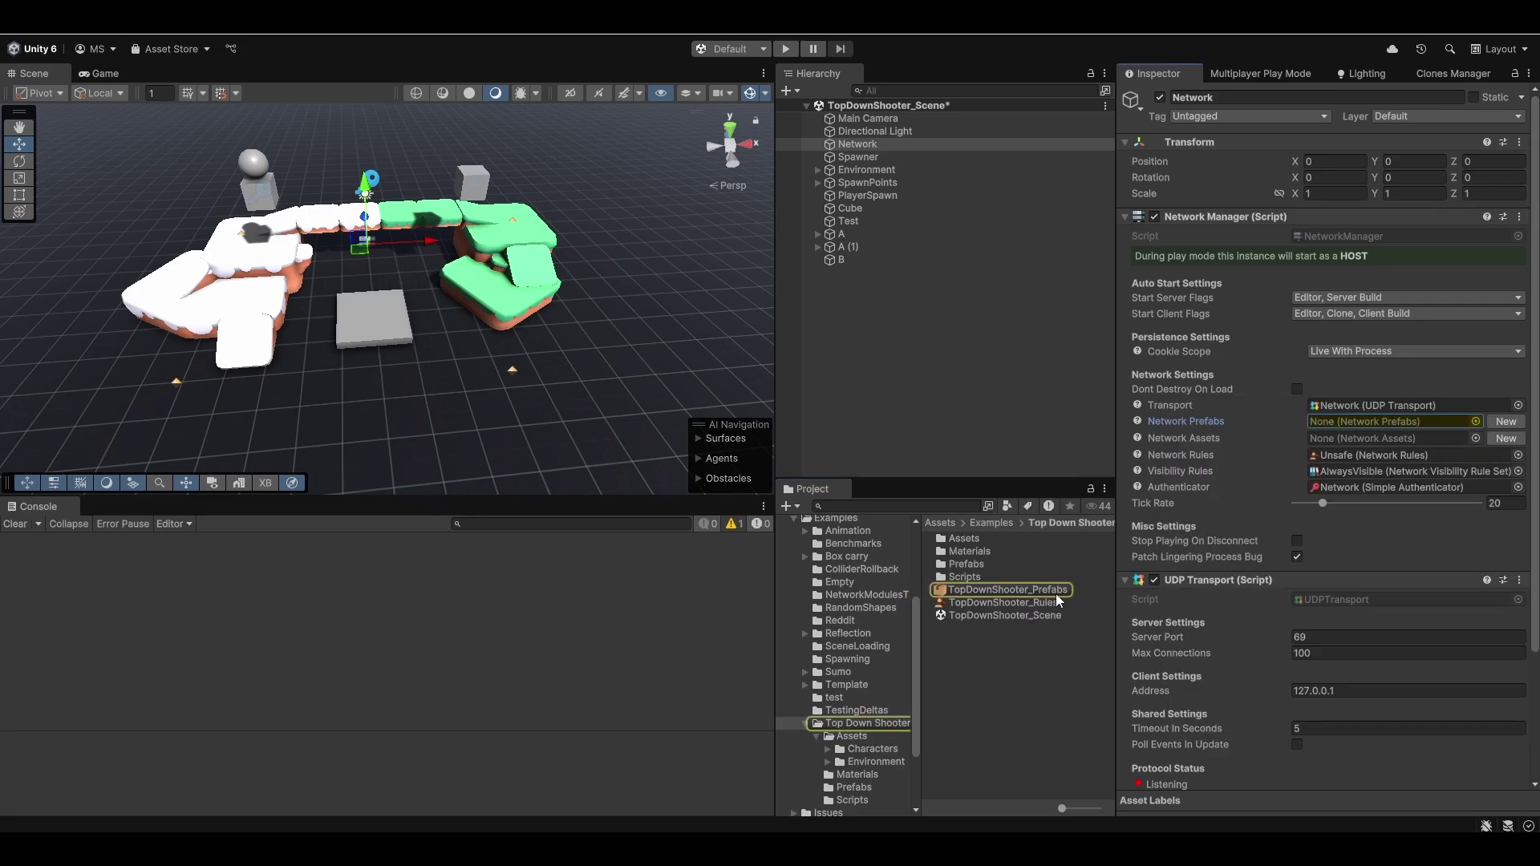
{"action": "left_click_drag", "start_coordinate": [1391, 425], "coordinate": [1389, 421]}
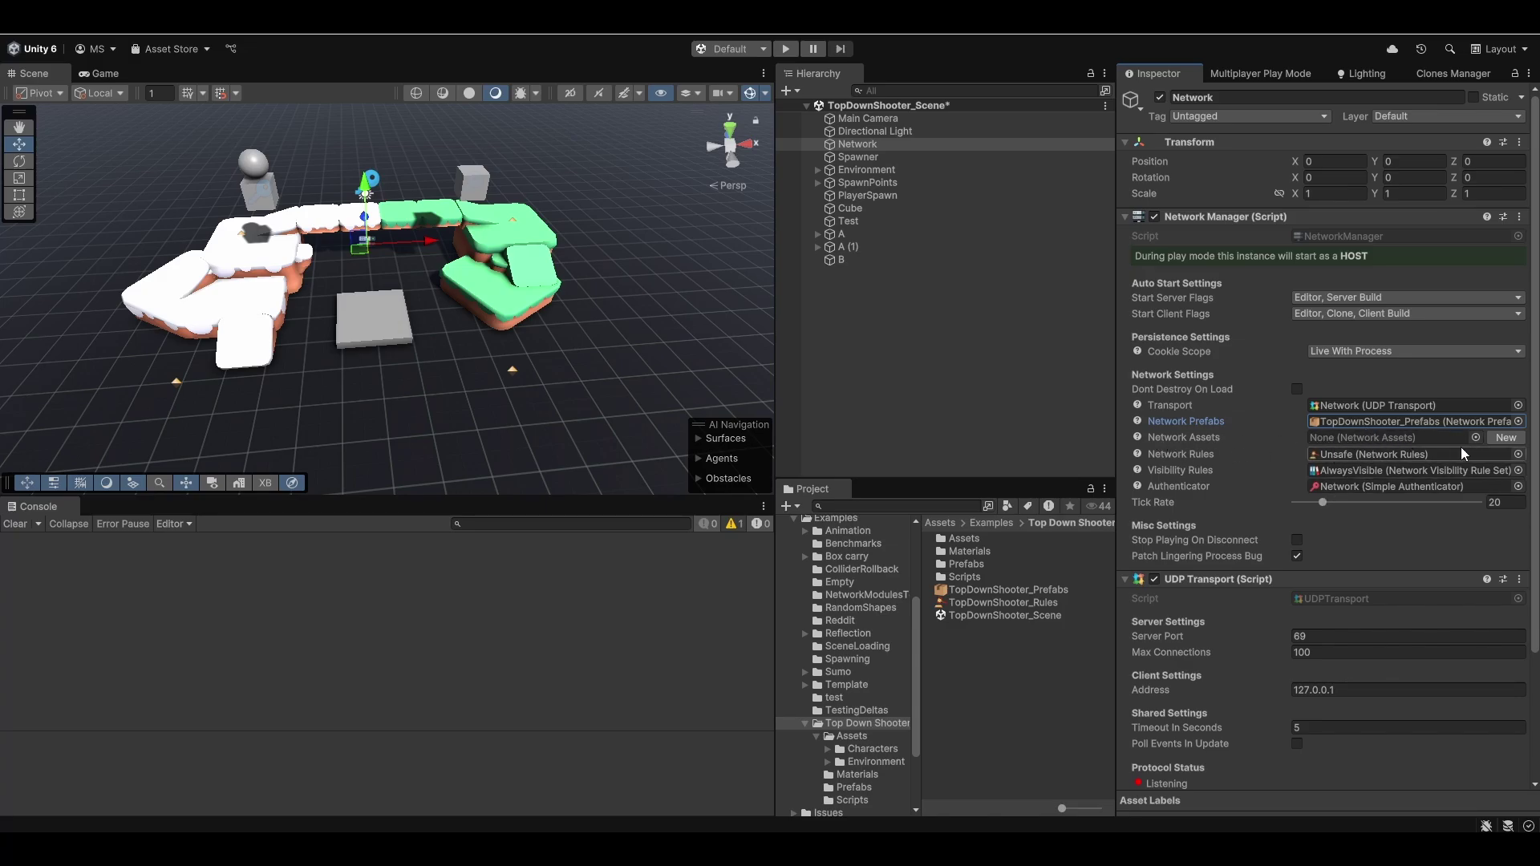
Step: Create a new NetworkAssets asset and set its folder to Top Down Shooter
{"action": "left_click", "coordinate": [1505, 438]}
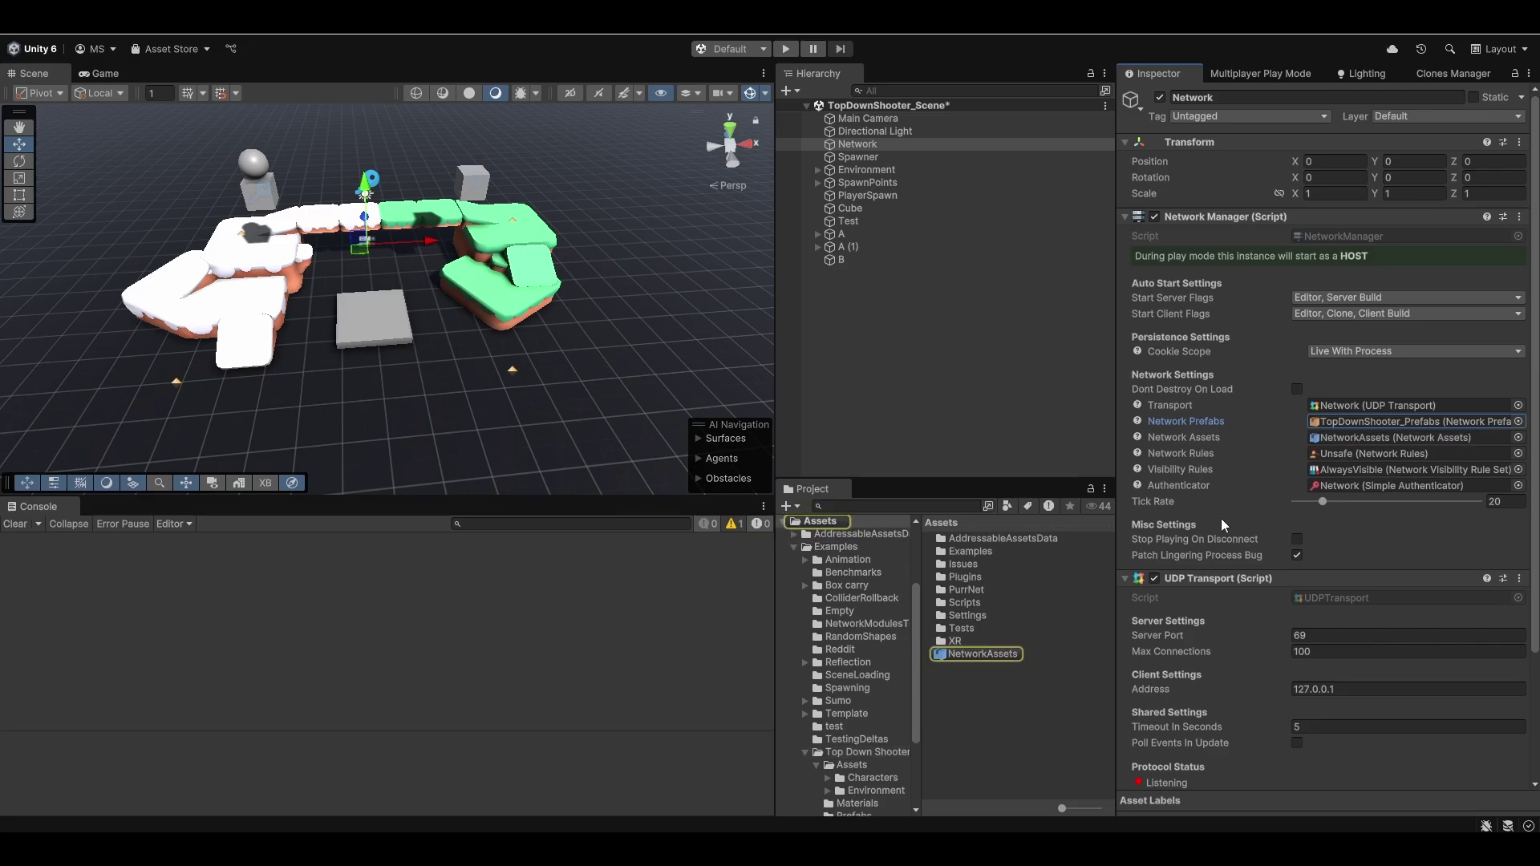
{"action": "left_click", "coordinate": [971, 654]}
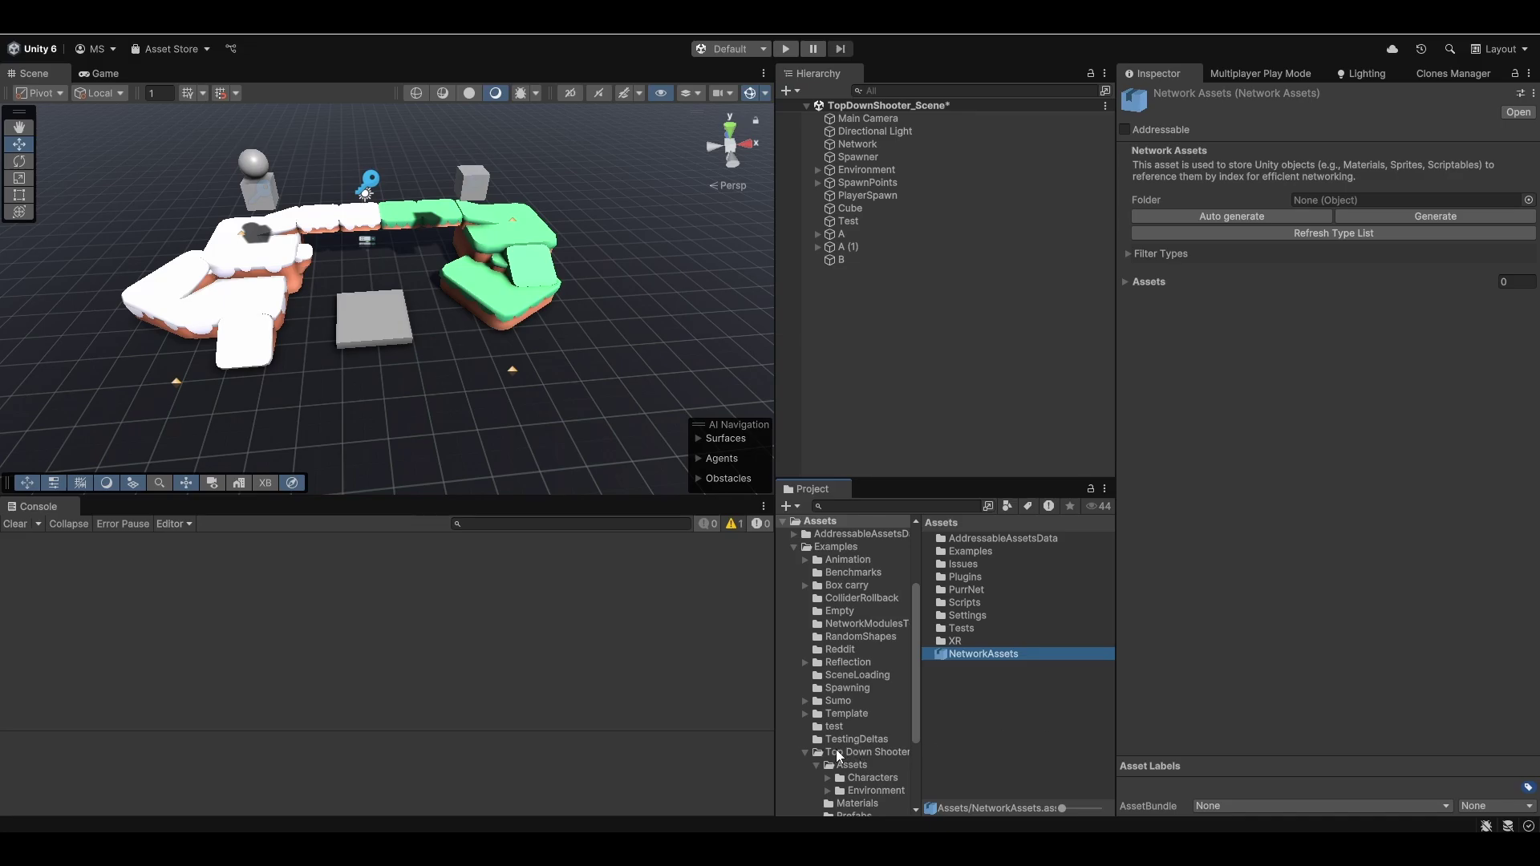
{"action": "left_click_drag", "start_coordinate": [826, 754], "coordinate": [1336, 202]}
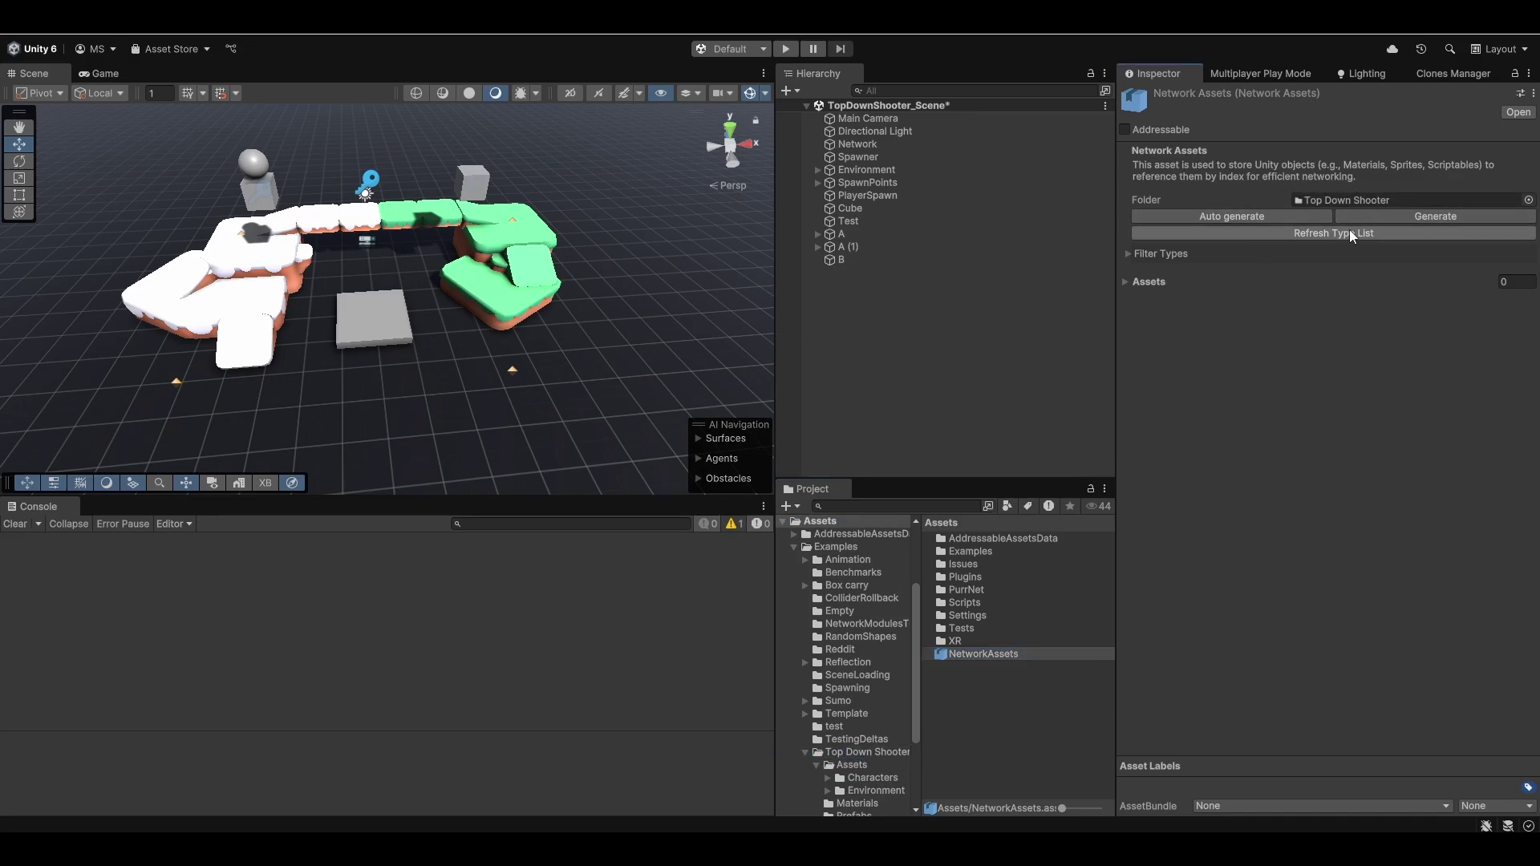
Step: Refresh the NetworkAssets type list and reset its folder to Assets
{"action": "left_click", "coordinate": [1150, 255]}
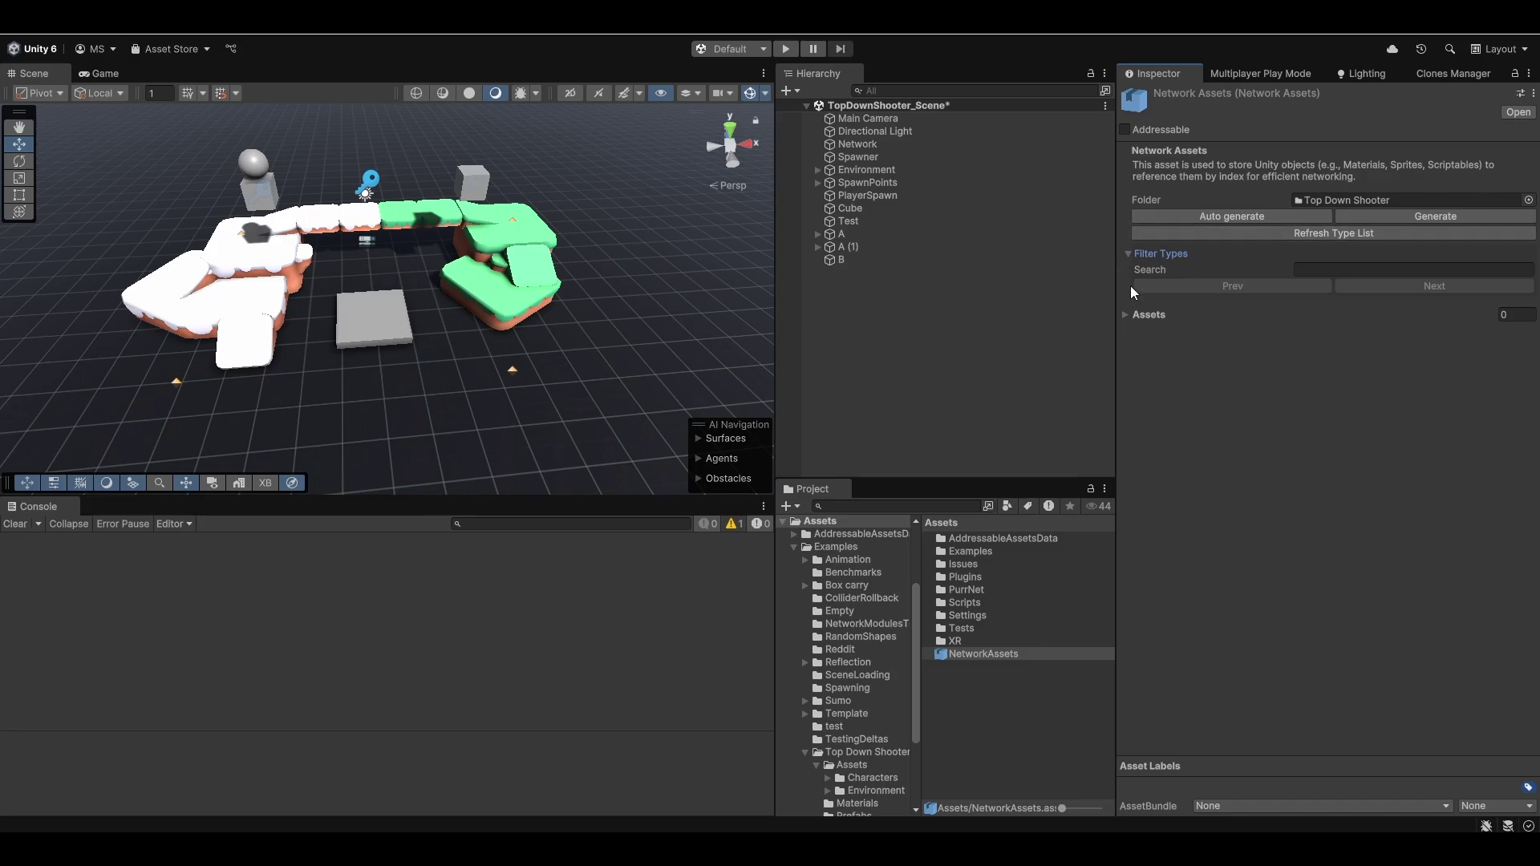
{"action": "left_click", "coordinate": [1133, 316]}
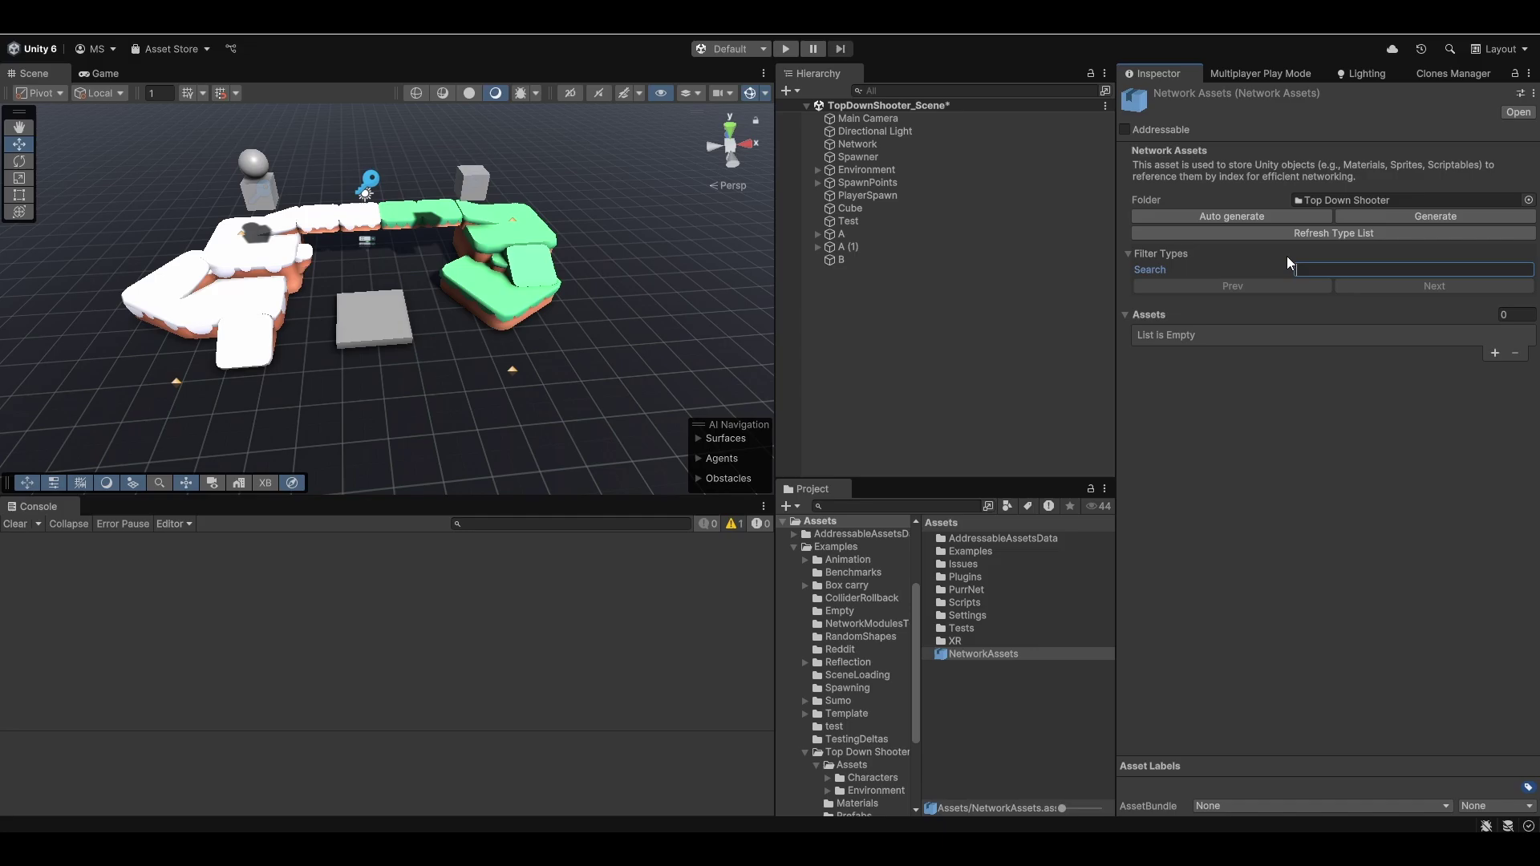
{"action": "left_click", "coordinate": [1330, 234]}
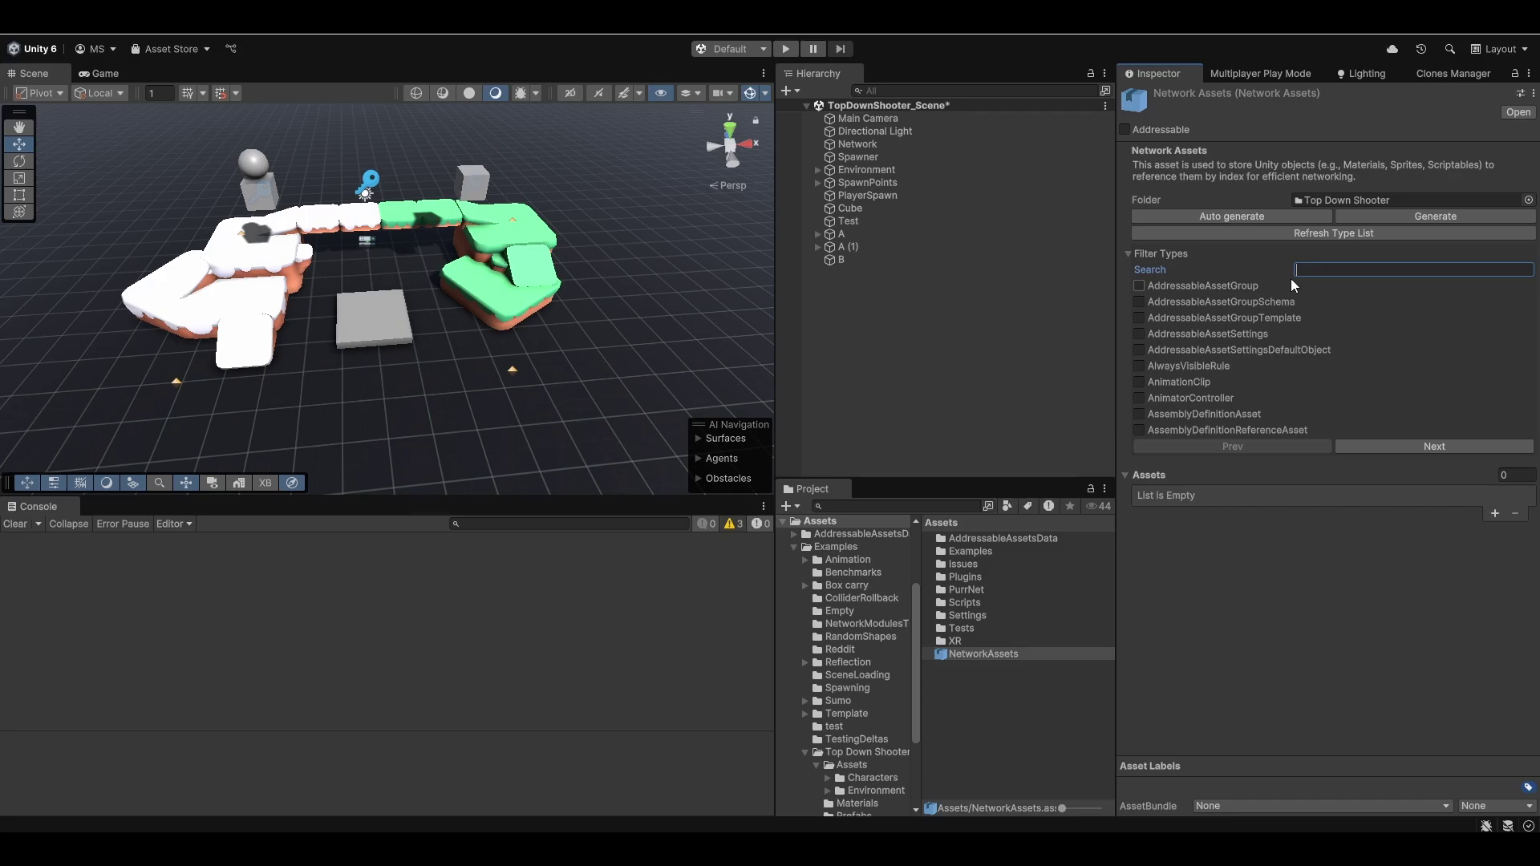
{"action": "scroll", "coordinate": [843, 642], "scroll_direction": "up", "scroll_amount": 3}
{"action": "left_click_drag", "start_coordinate": [820, 569], "coordinate": [1401, 210]}
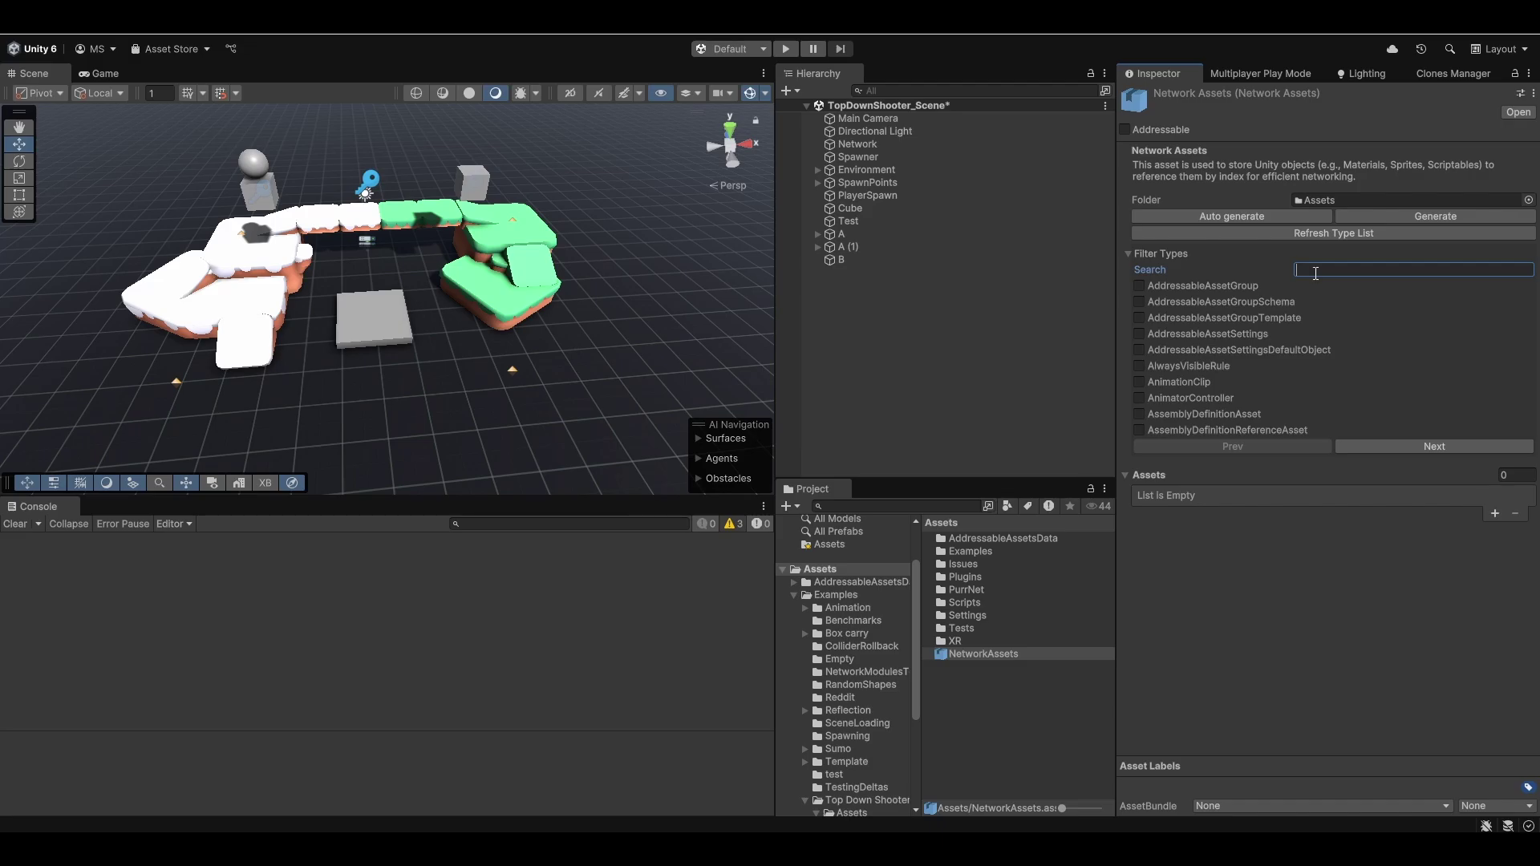
Step: Search for and tick Material and ScriptableObject in the Filter Types list
{"action": "type", "text": "material"}
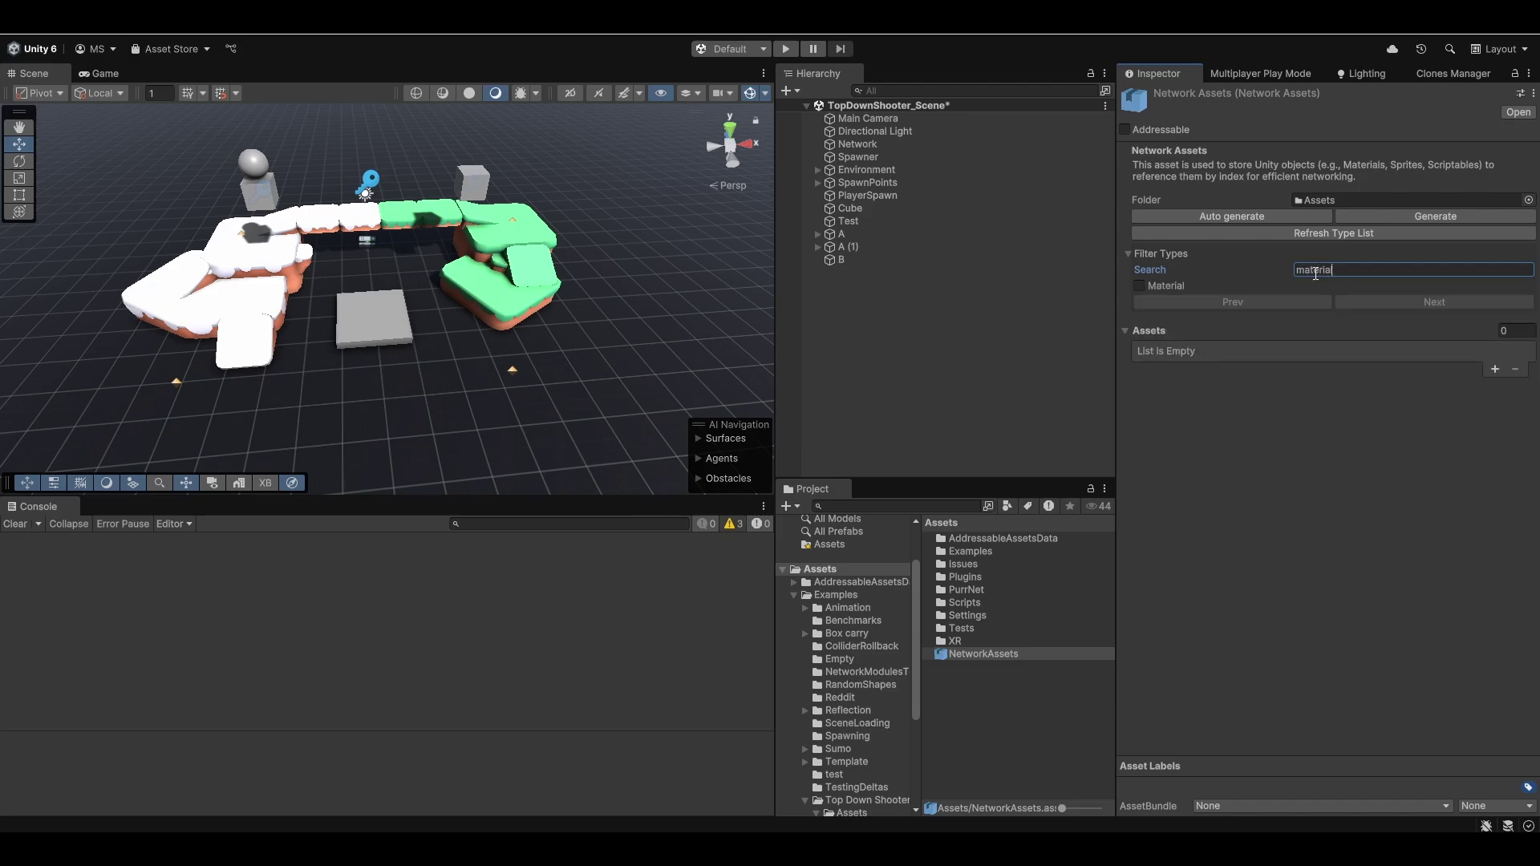
{"action": "left_click", "coordinate": [1138, 286]}
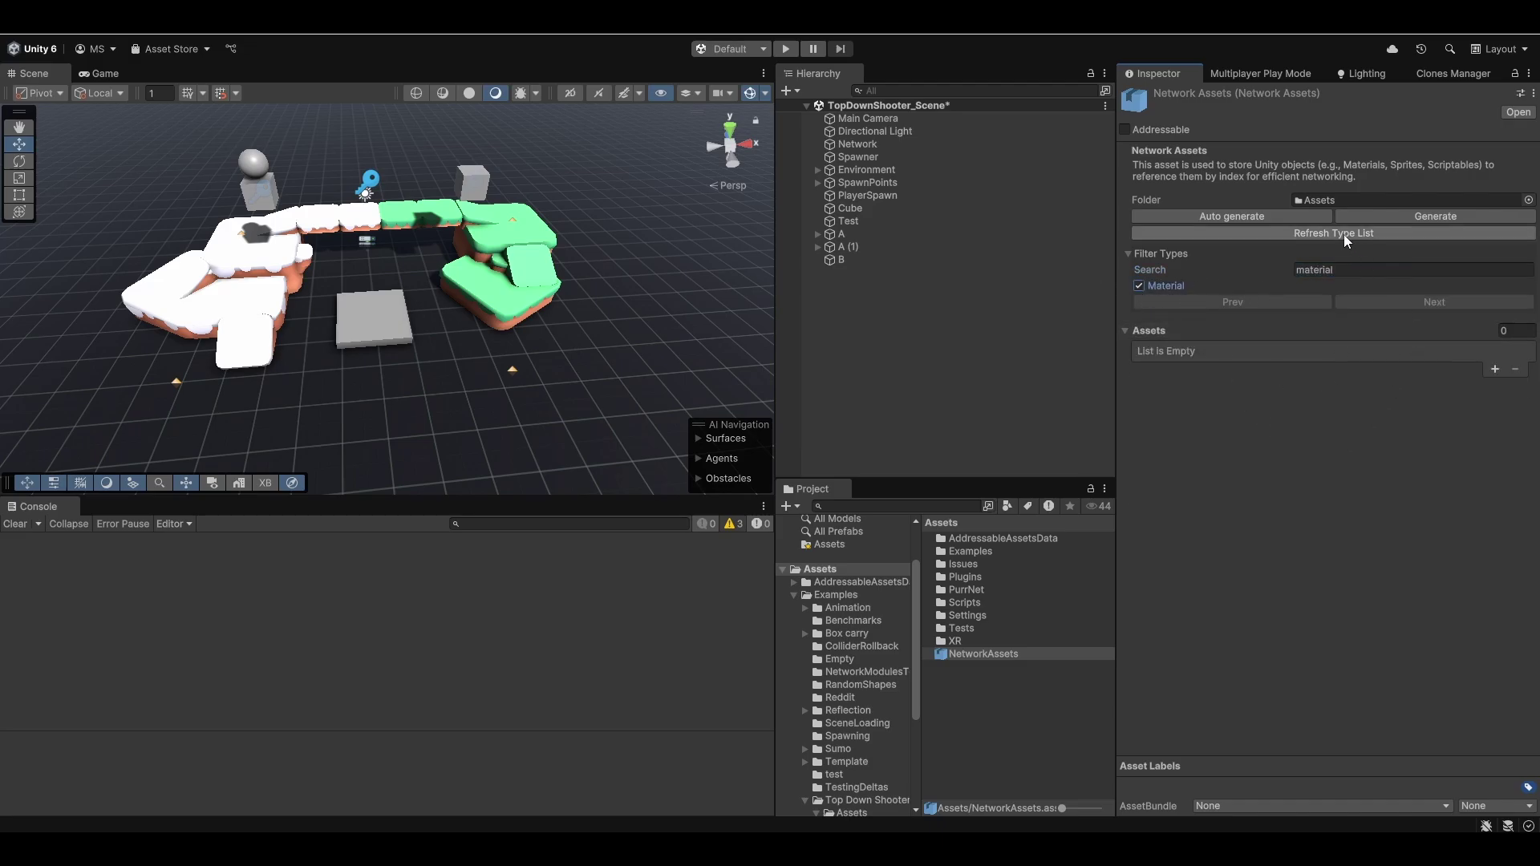
{"action": "left_click", "coordinate": [1365, 271]}
{"action": "key", "text": "BackSpace"}
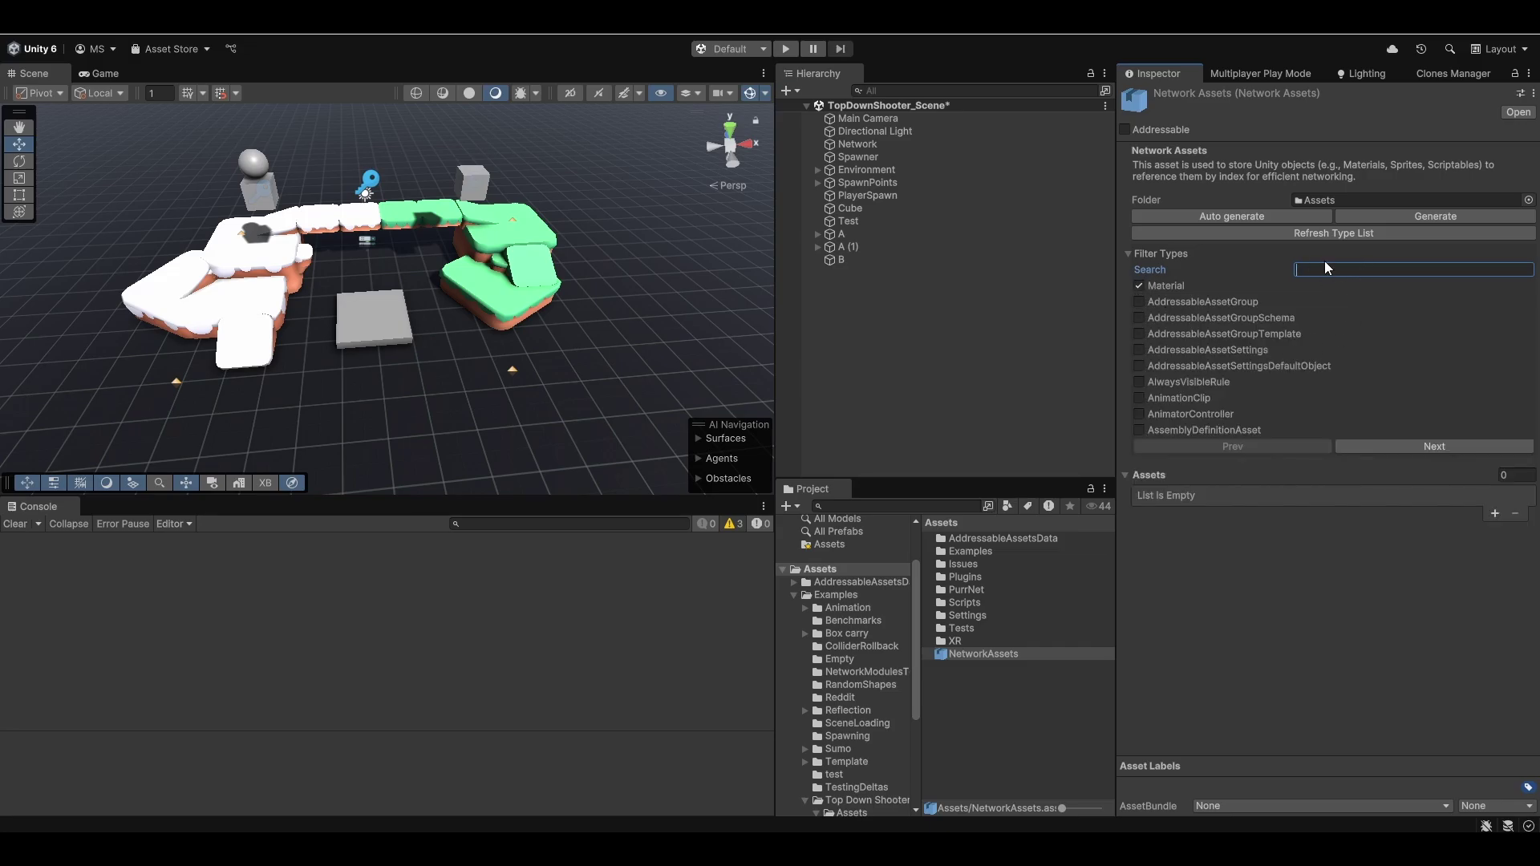
{"action": "type", "text": "scripta"}
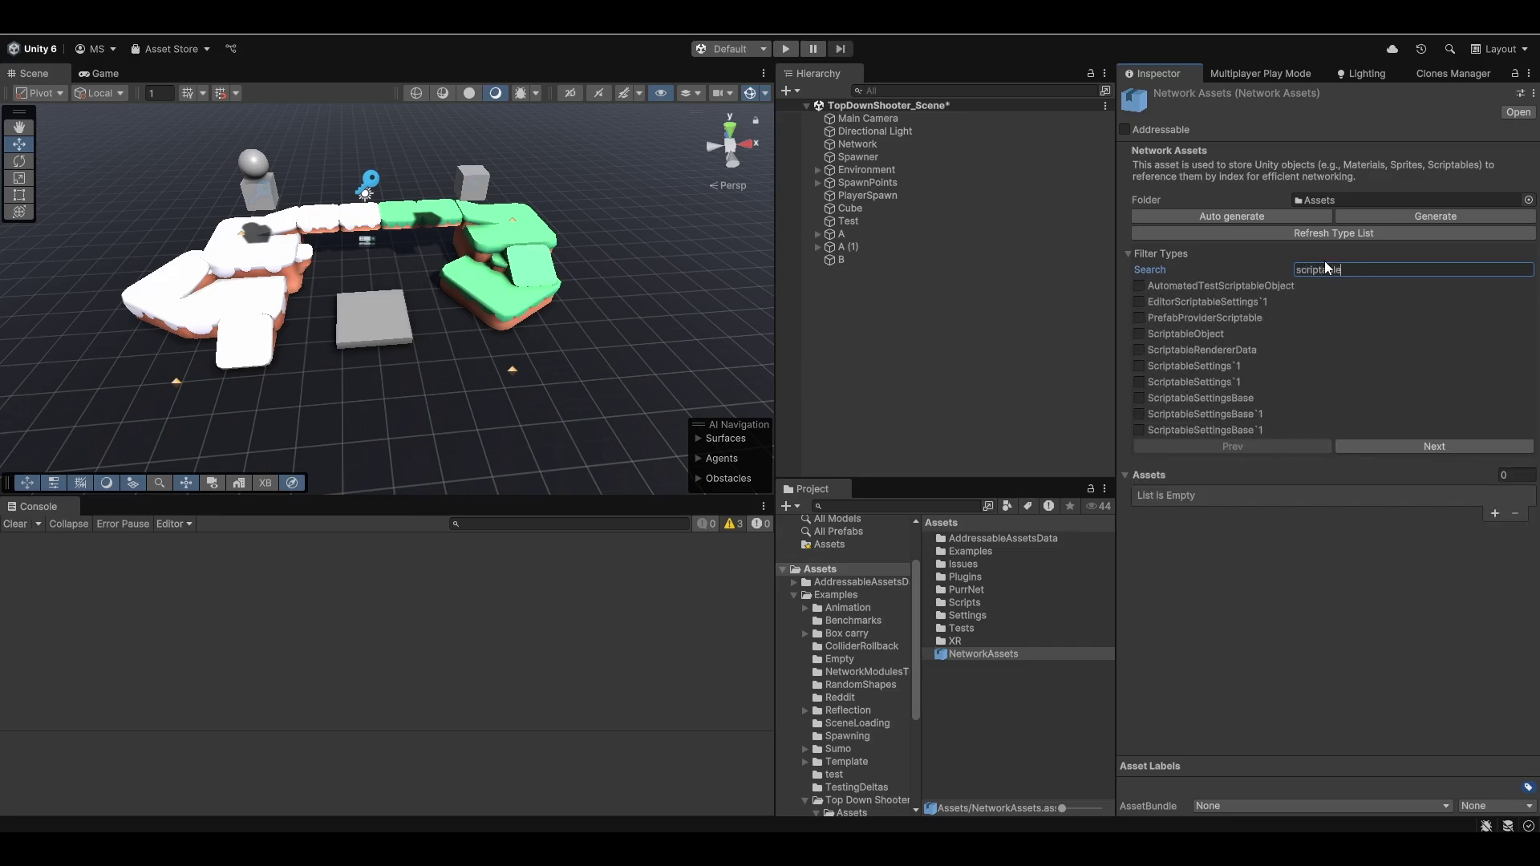
{"action": "type", "text": "ble"}
{"action": "key", "text": "BackSpace"}
{"action": "key", "text": "BackSpace"}
{"action": "key", "text": "BackSpace"}
{"action": "key", "text": "BackSpace"}
{"action": "key", "text": "BackSpace"}
{"action": "key", "text": "BackSpace"}
{"action": "key", "text": "BackSpace"}
{"action": "key", "text": "BackSpace"}
{"action": "key", "text": "BackSpace"}
{"action": "key", "text": "BackSpace"}
{"action": "type", "text": "networkpre"}
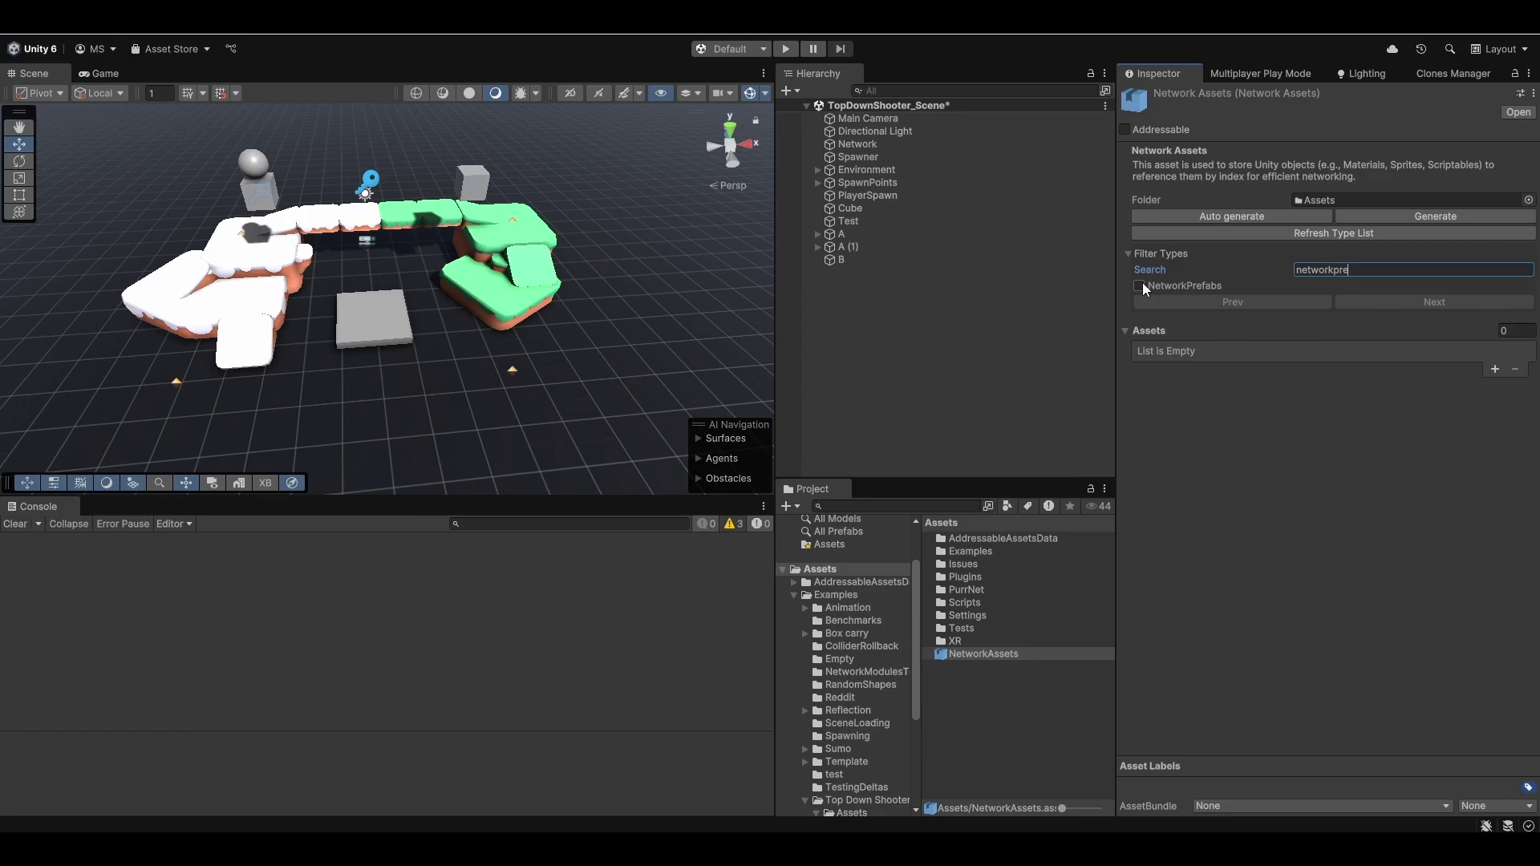
{"action": "key", "text": "ctrl+z"}
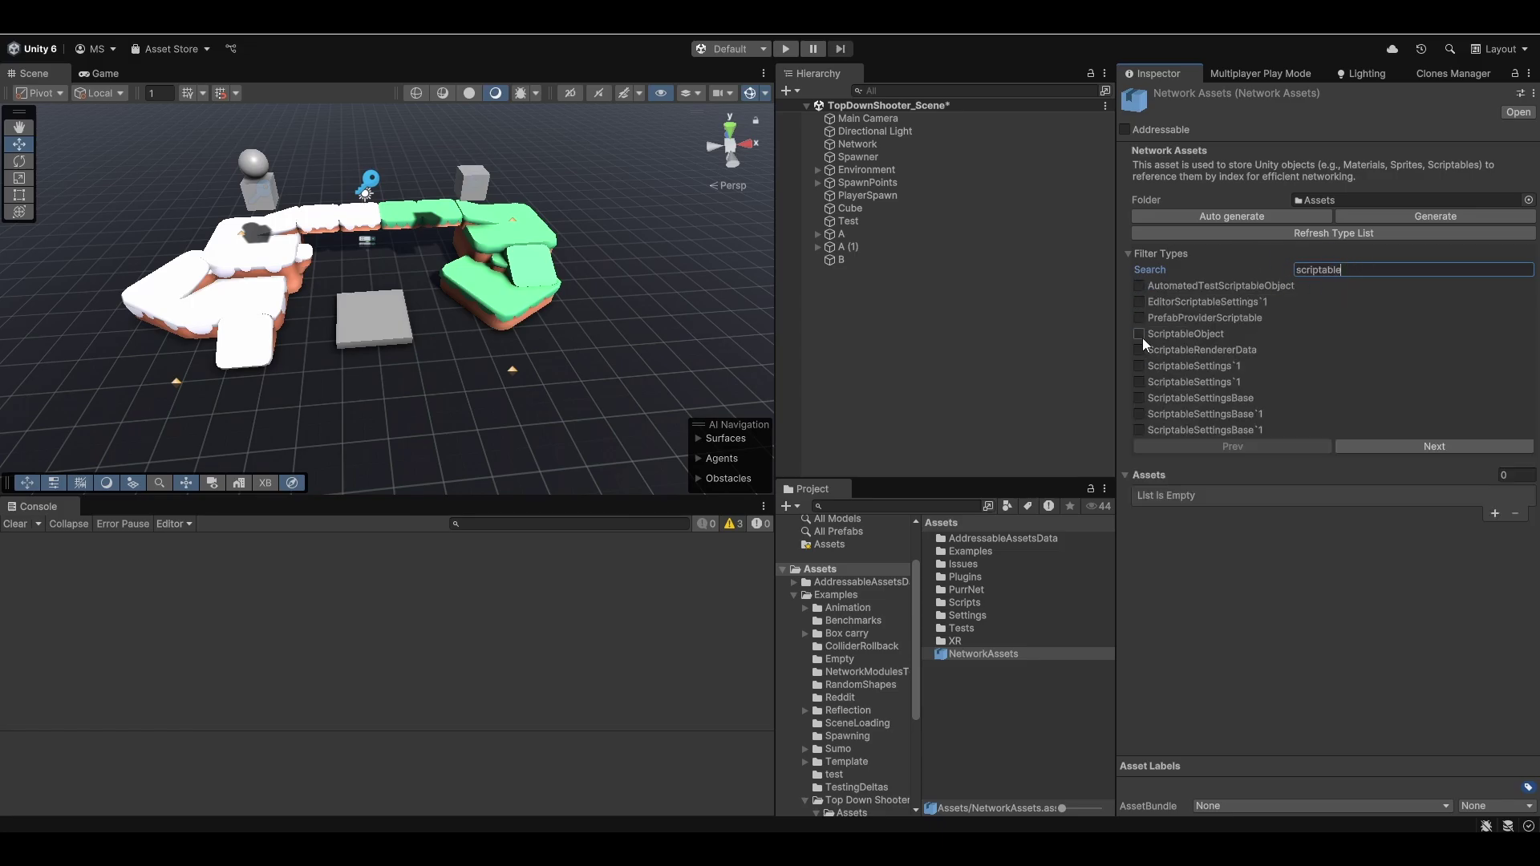
{"action": "left_click", "coordinate": [1139, 335]}
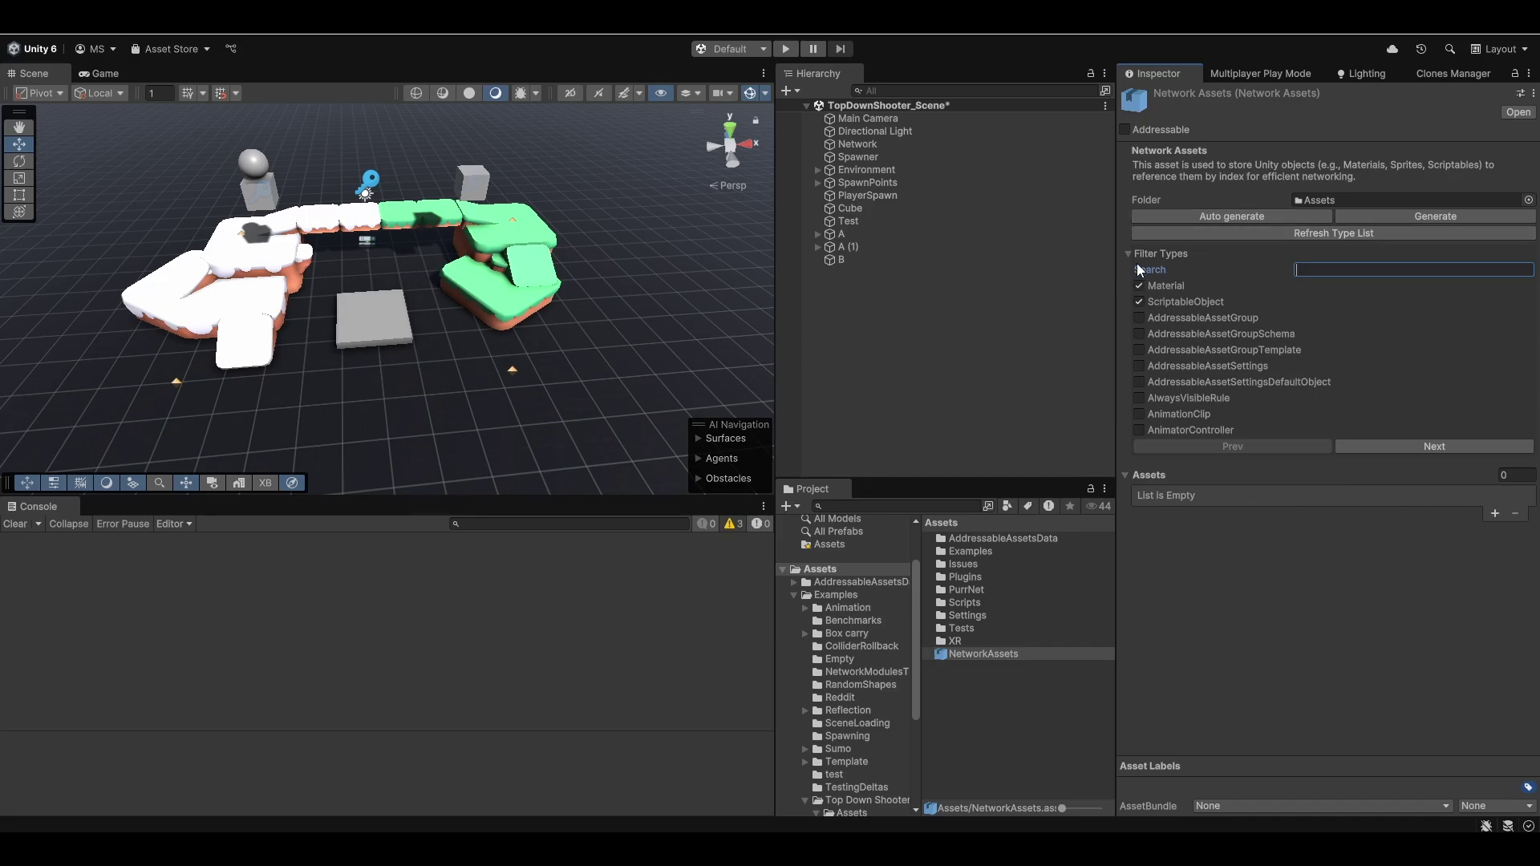
Step: Generate the NetworkAssets list from the chosen Material and ScriptableObject types
{"action": "left_click", "coordinate": [1424, 223]}
{"action": "scroll", "coordinate": [1237, 552], "scroll_direction": "down", "scroll_amount": 10}
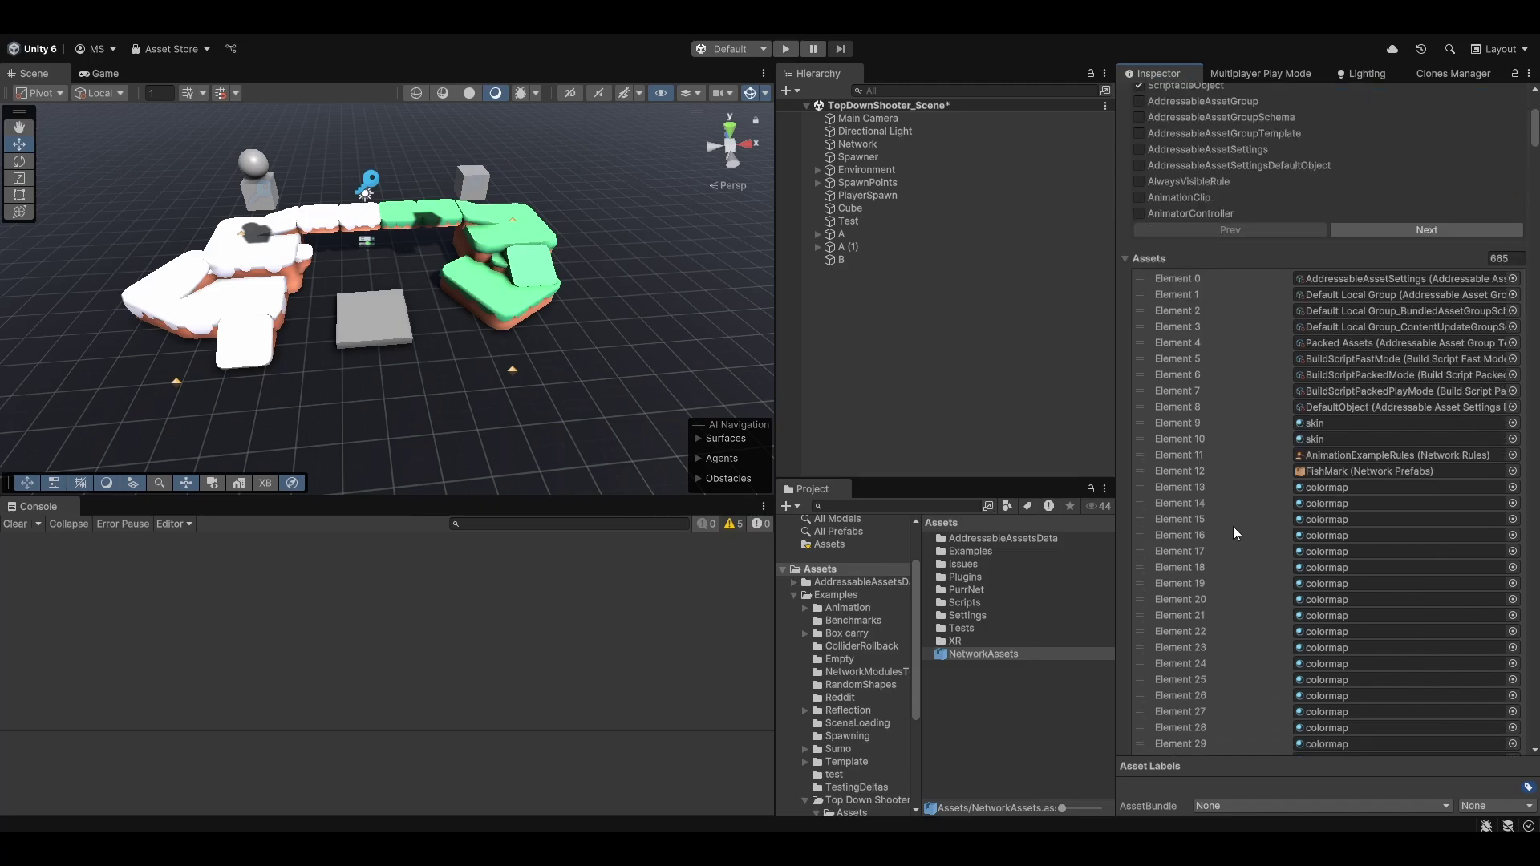
{"action": "scroll", "coordinate": [1237, 552], "scroll_direction": "up", "scroll_amount": 8}
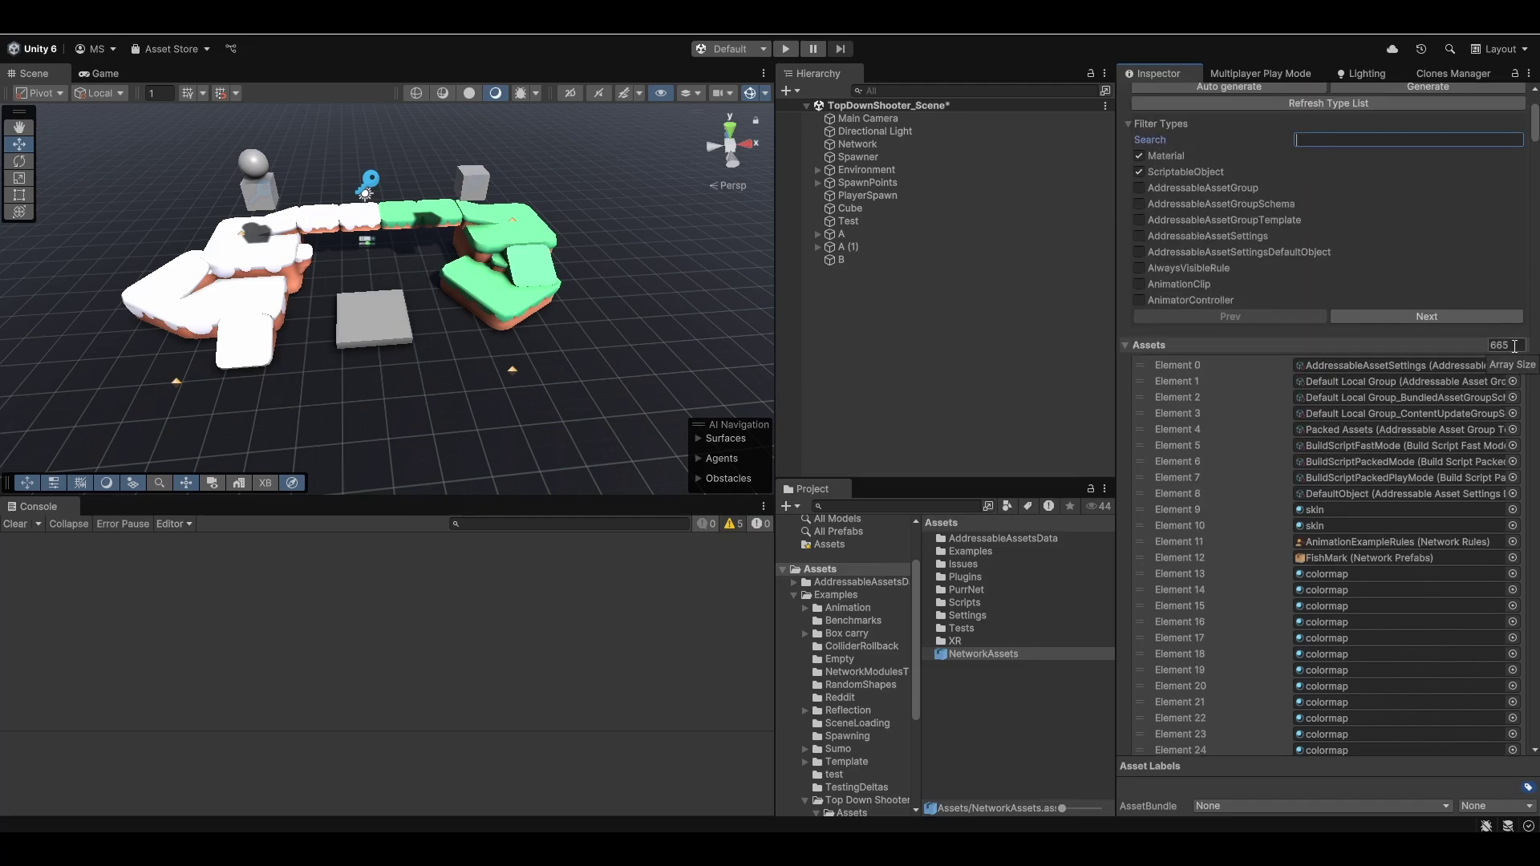
{"action": "scroll", "coordinate": [1499, 312], "scroll_direction": "down", "scroll_amount": 20}
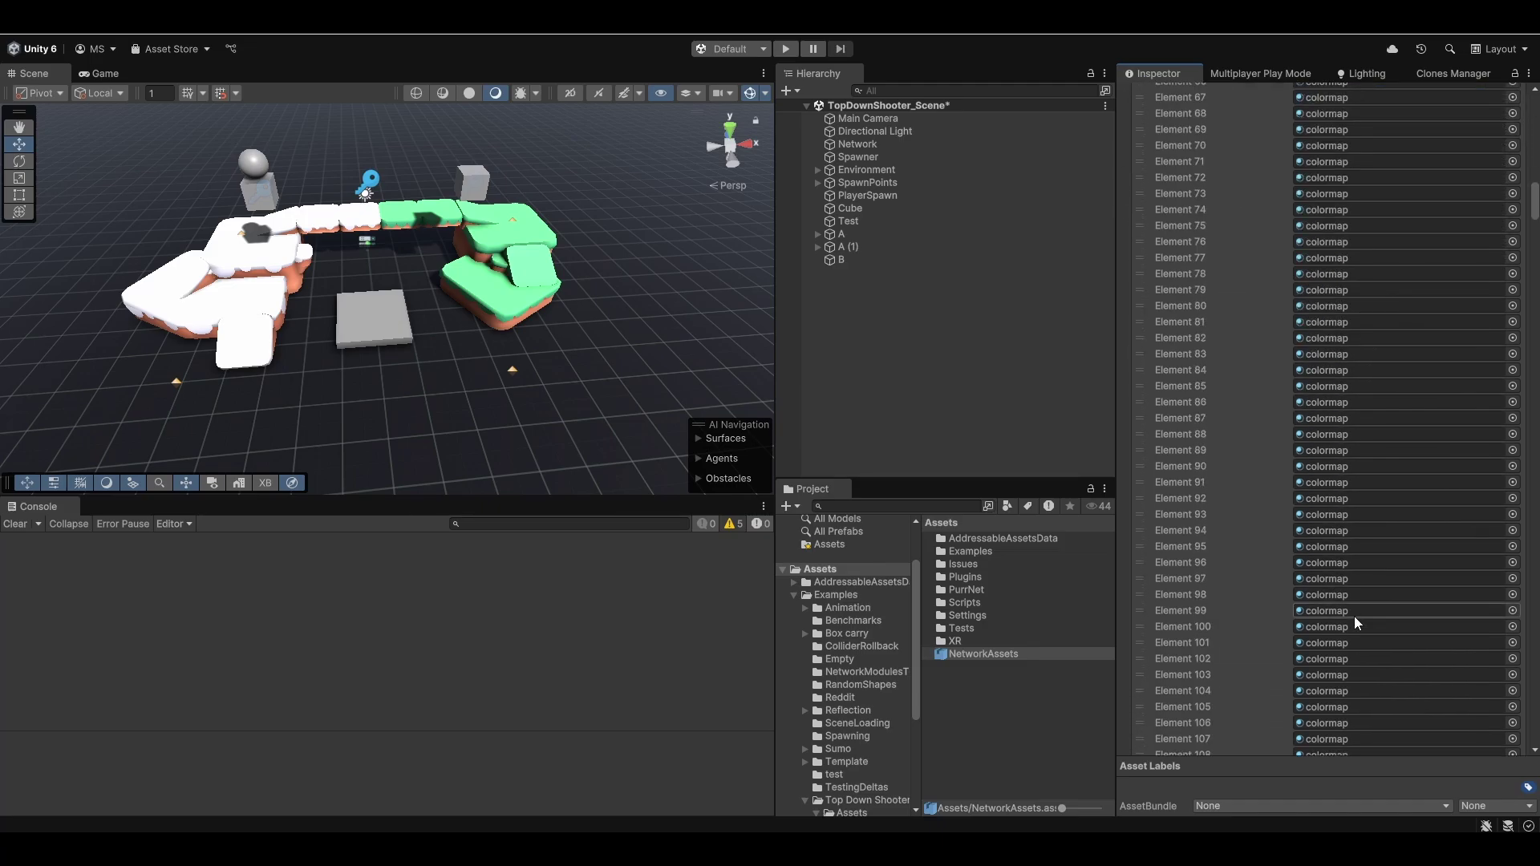
{"action": "left_click_drag", "start_coordinate": [1534, 228], "coordinate": [1534, 108]}
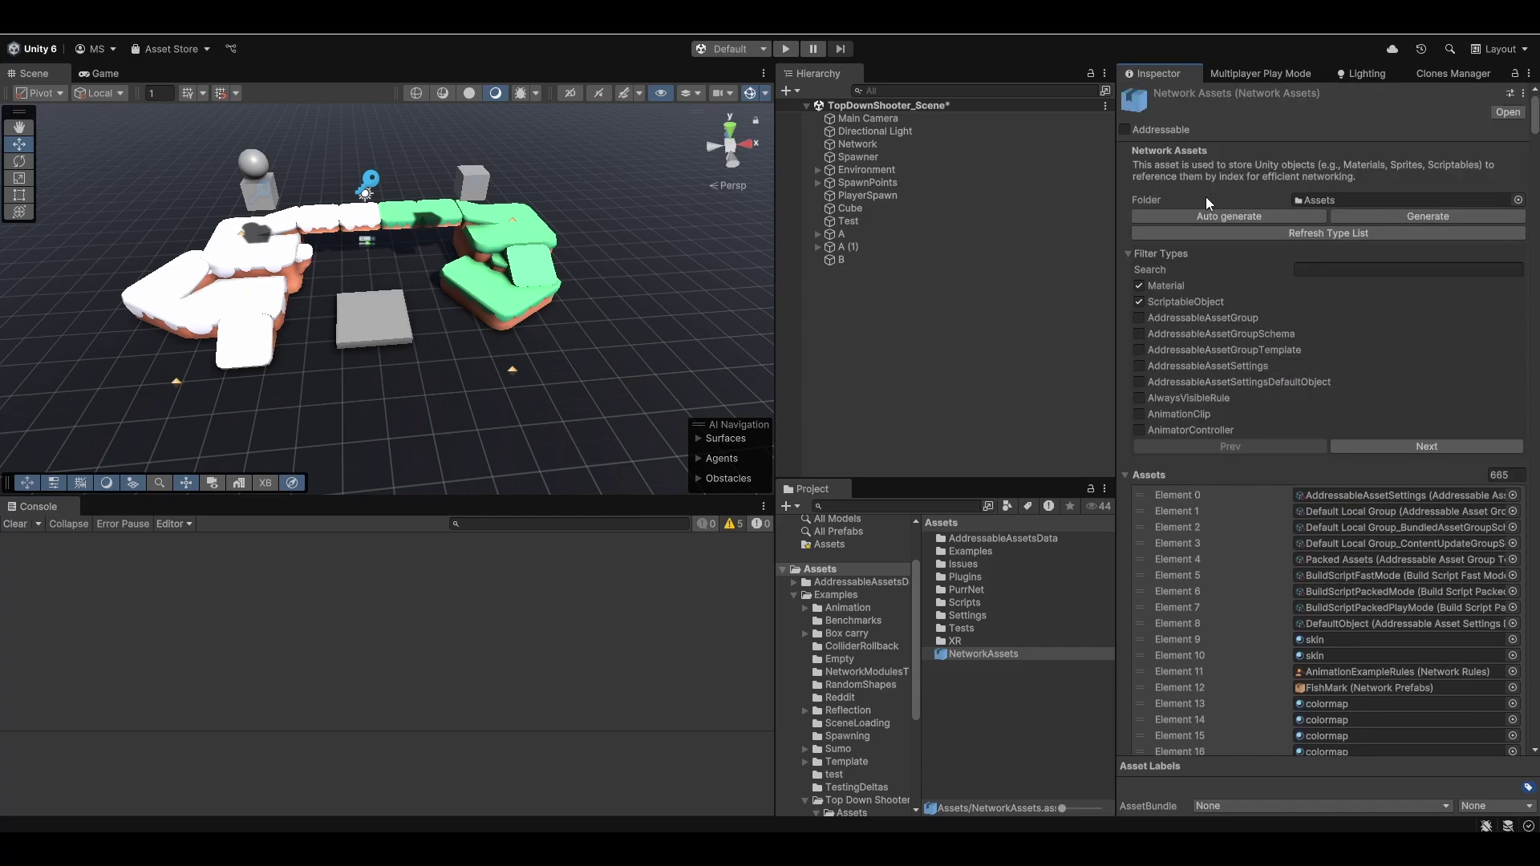
Step: Toggle Auto generate on and off, regenerate, and review the 665 stored assets
{"action": "left_click", "coordinate": [1199, 216]}
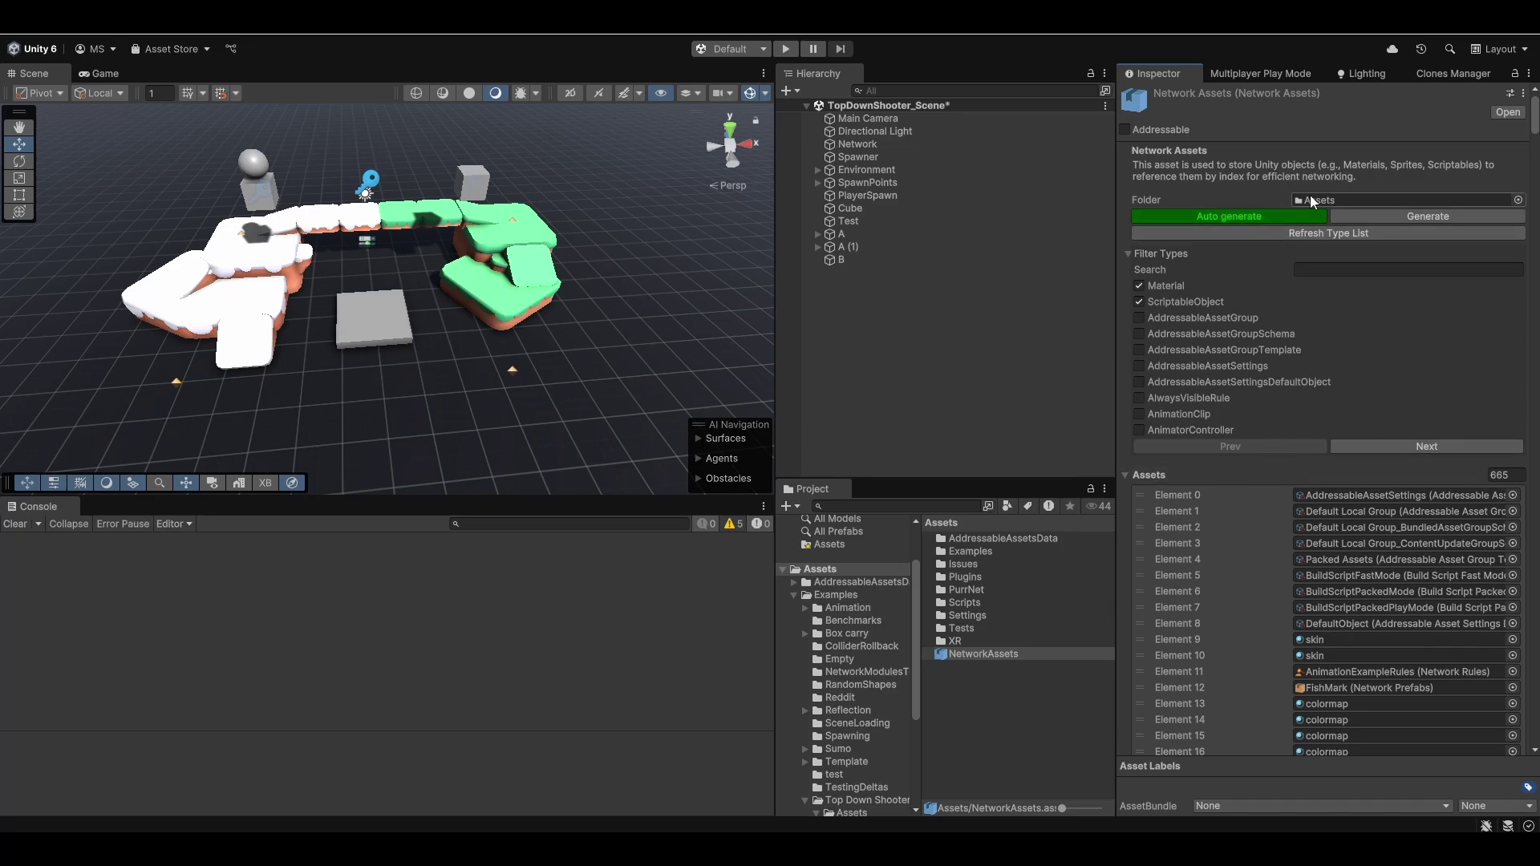
{"action": "left_click", "coordinate": [1290, 218]}
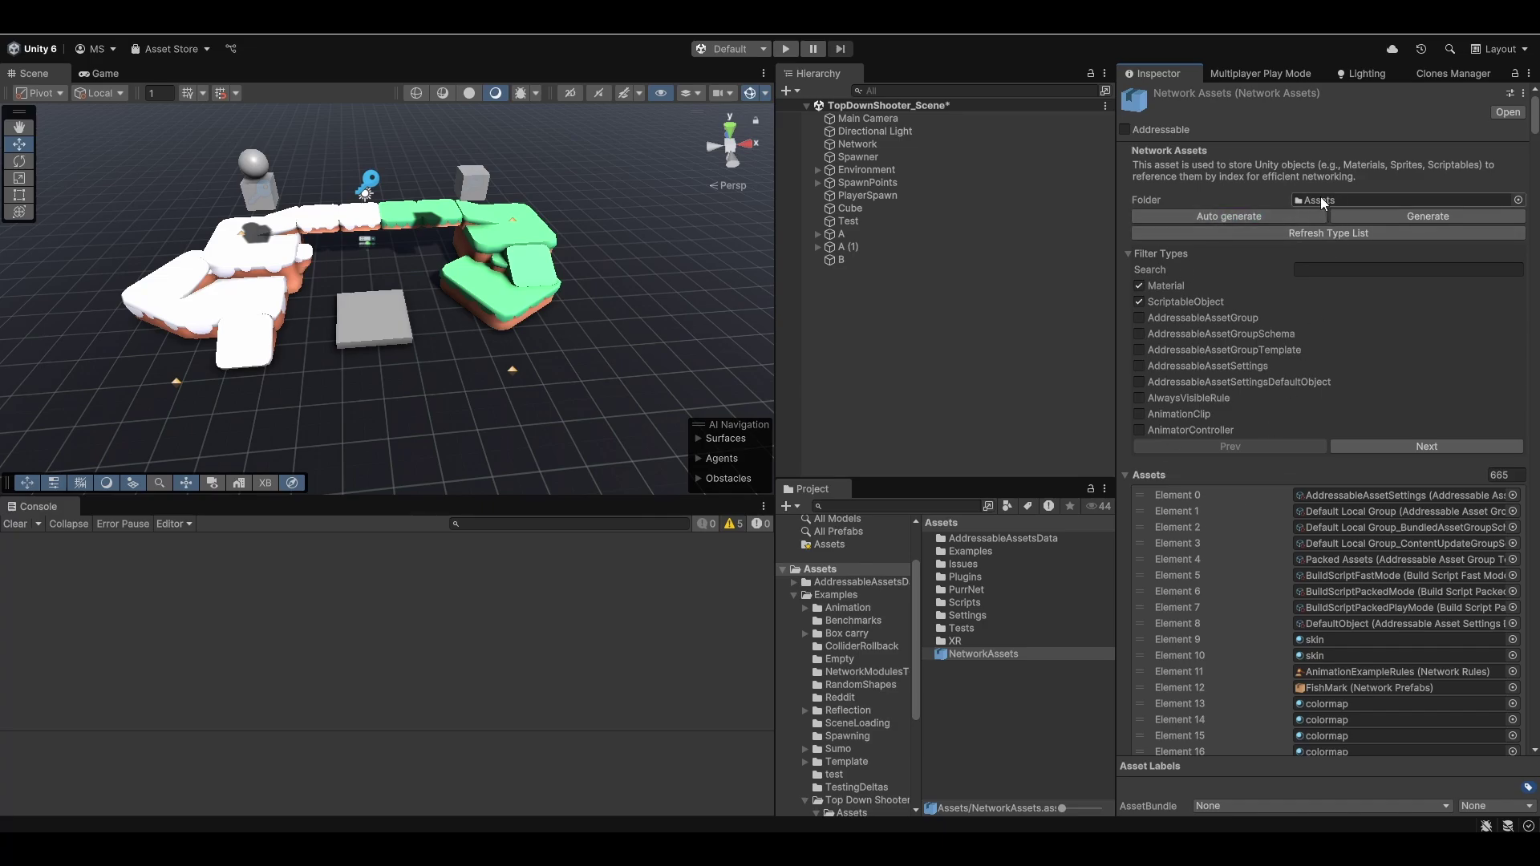
{"action": "left_click", "coordinate": [1393, 219]}
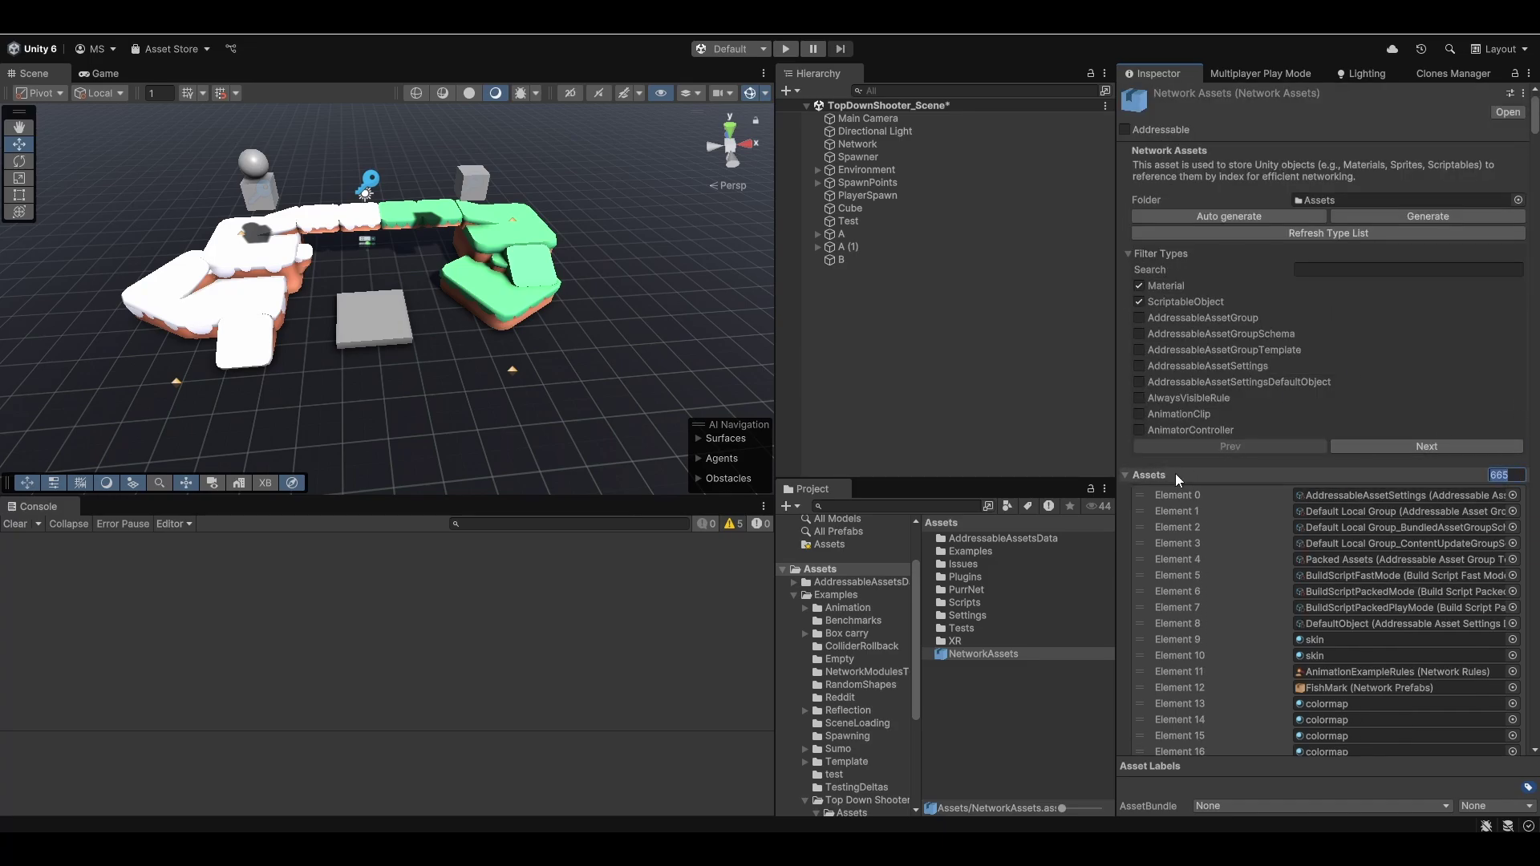
{"action": "left_click", "coordinate": [1179, 477]}
{"action": "left_click", "coordinate": [1163, 475]}
{"action": "scroll", "coordinate": [1404, 565], "scroll_direction": "down", "scroll_amount": 5}
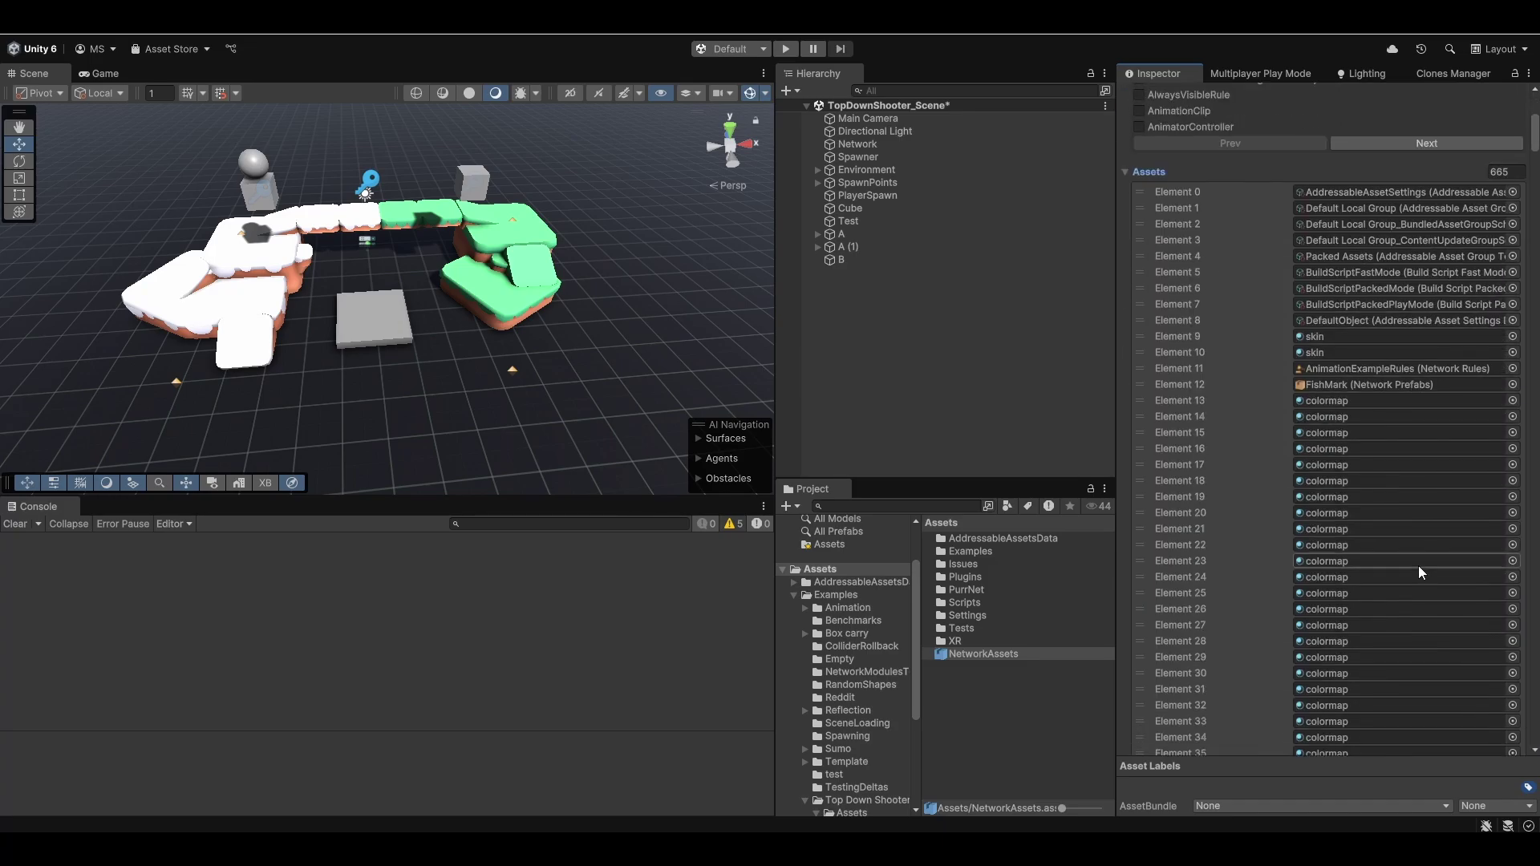
{"action": "scroll", "coordinate": [1403, 353], "scroll_direction": "up", "scroll_amount": 5}
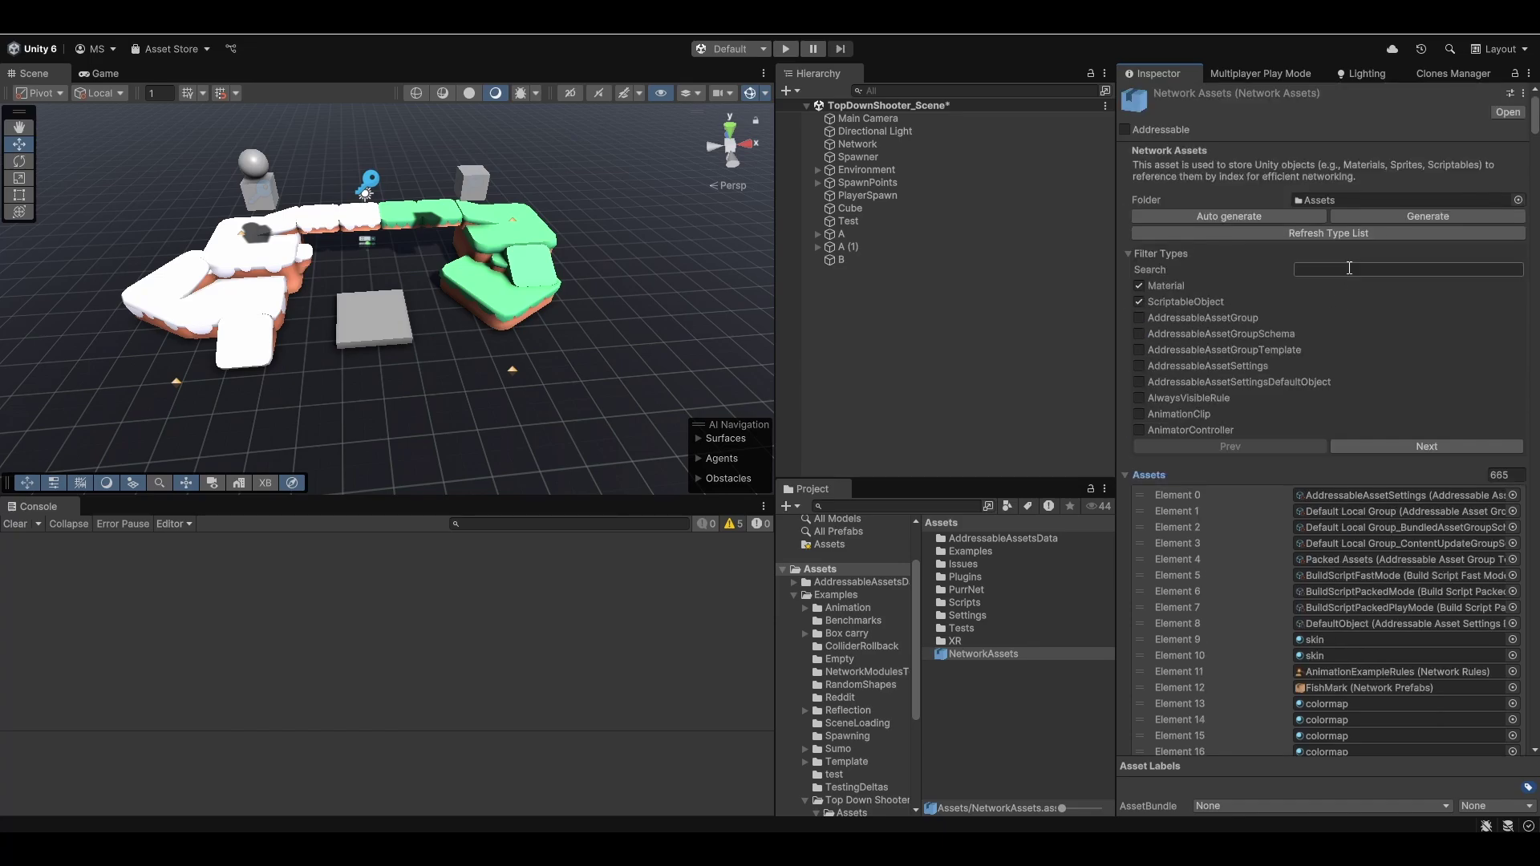
{"action": "left_click", "coordinate": [1149, 287]}
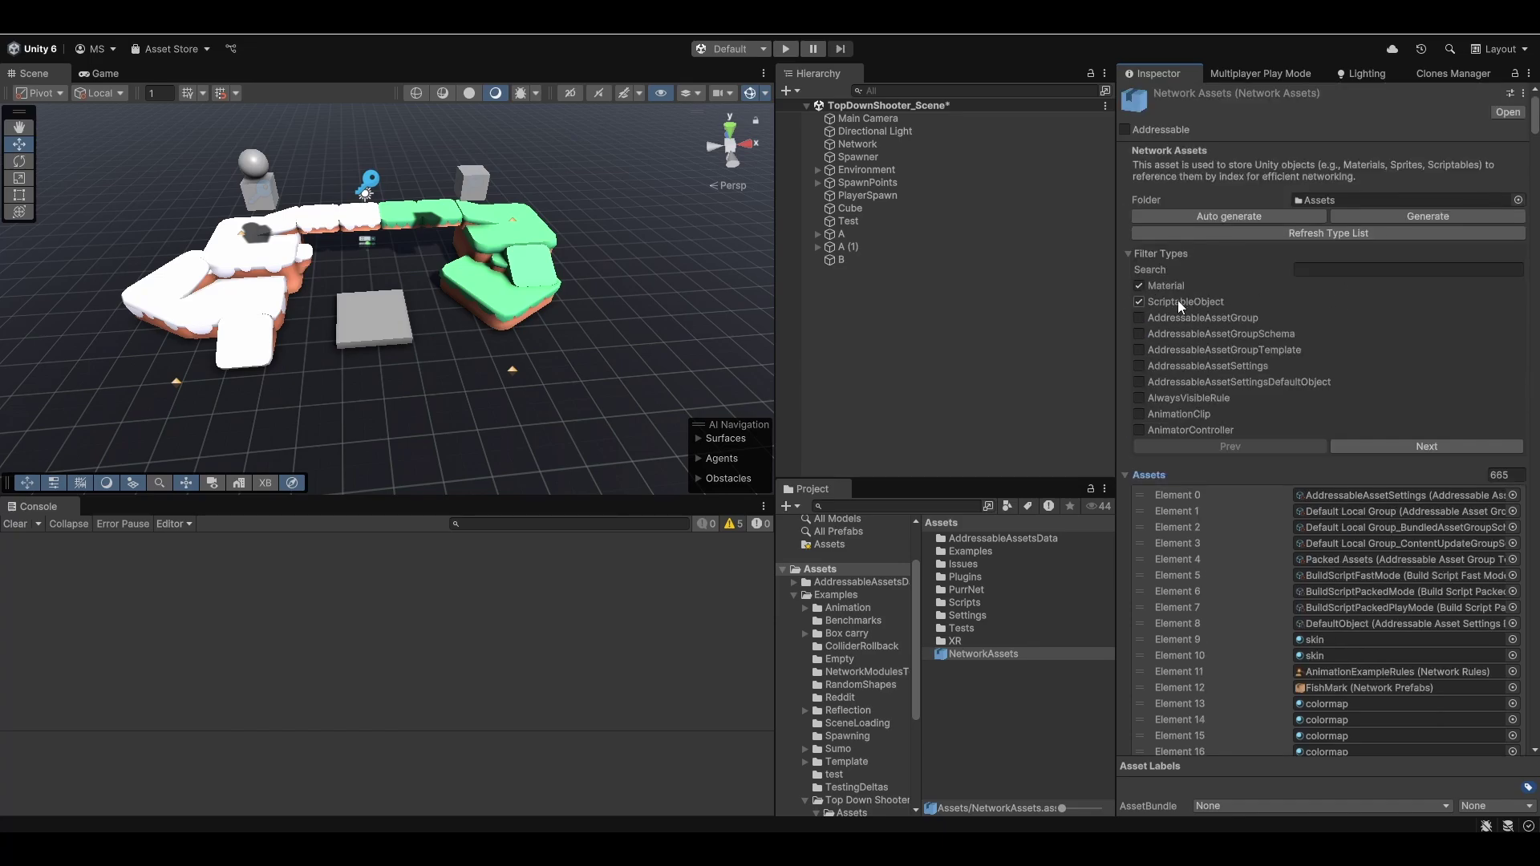
Step: Open the Test script in Rider and review its SendMat and TestRpc methods
{"action": "left_click", "coordinate": [890, 221]}
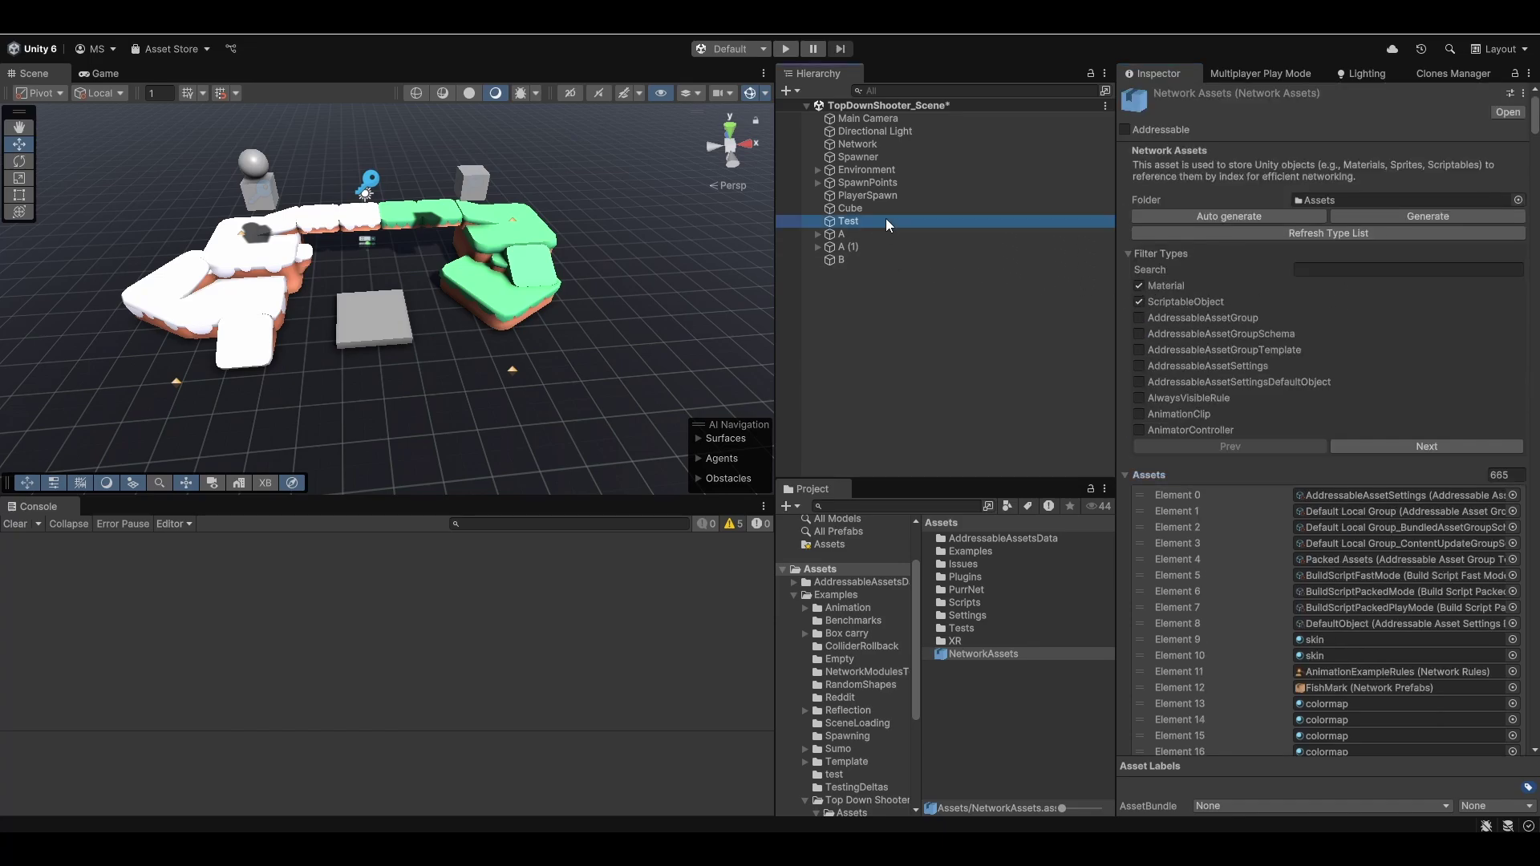
{"action": "double_click", "coordinate": [1279, 236]}
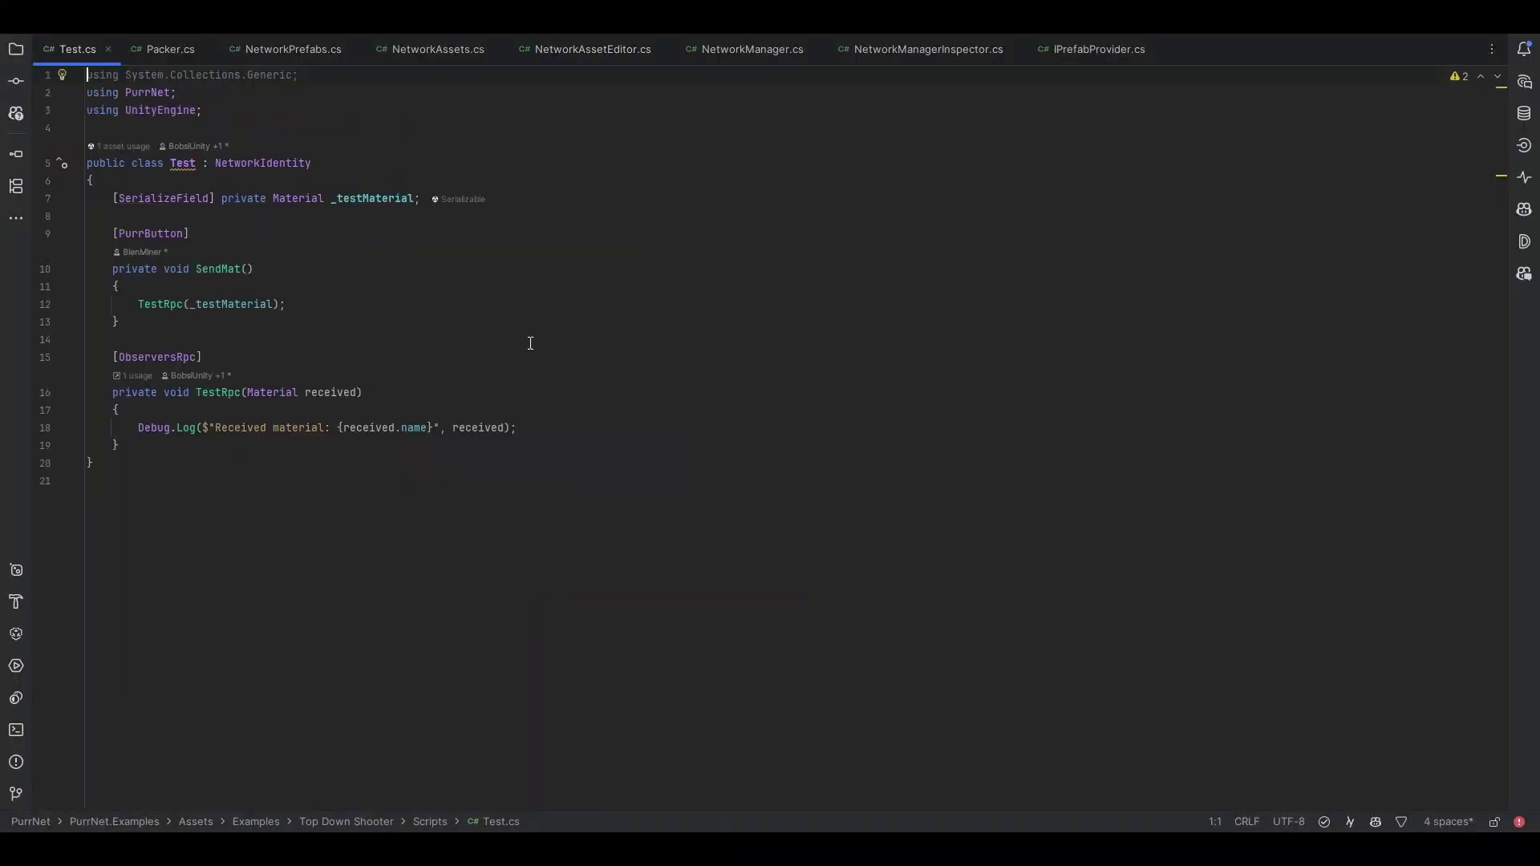
{"action": "left_click", "coordinate": [417, 200]}
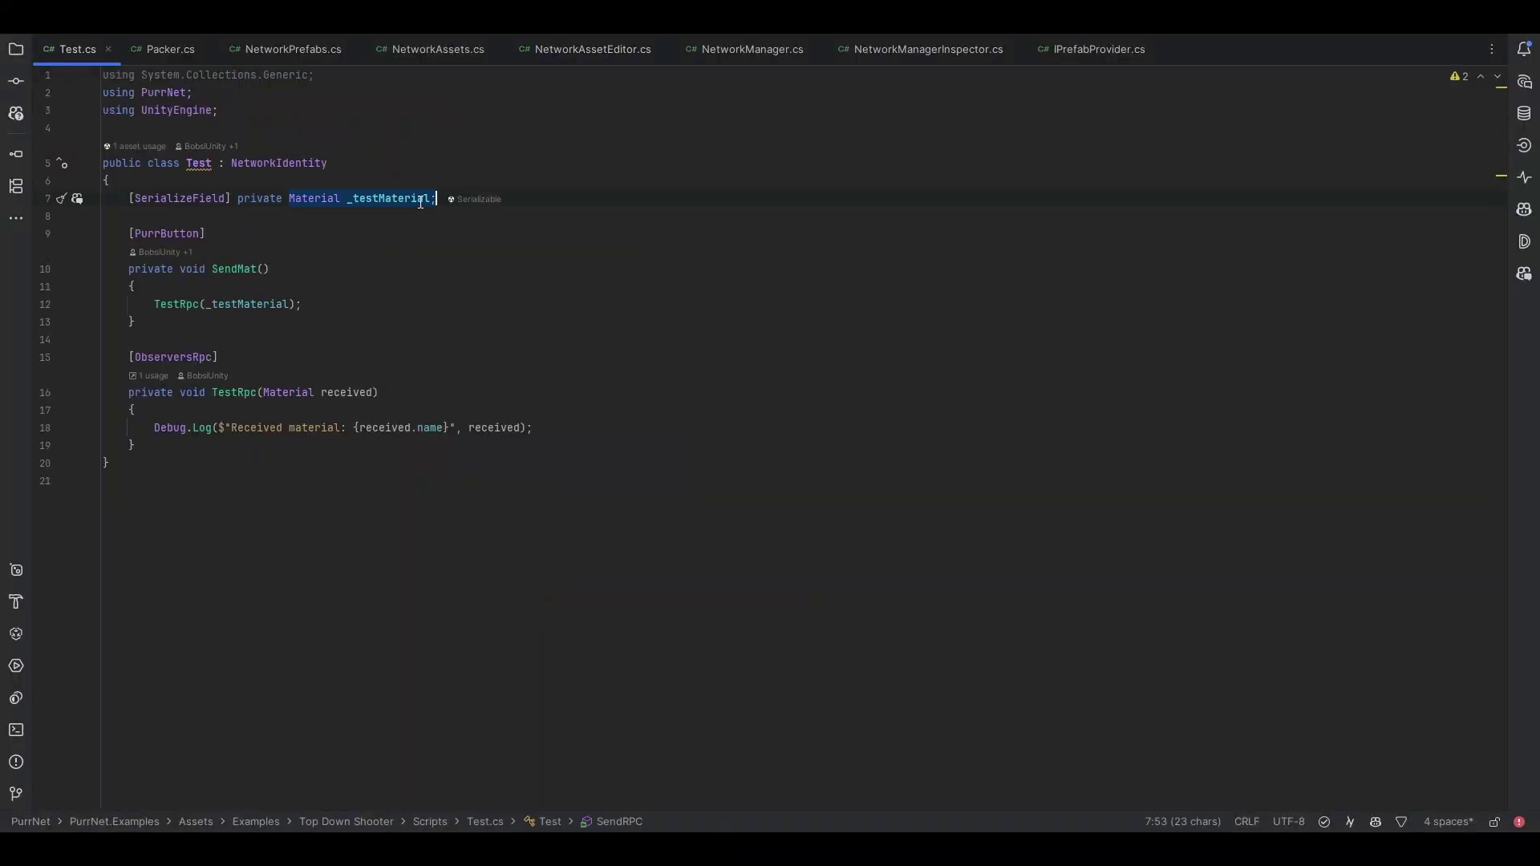
{"action": "left_click", "coordinate": [417, 233]}
{"action": "left_click_drag", "start_coordinate": [129, 233], "coordinate": [136, 322]}
{"action": "left_click", "coordinate": [292, 309]}
{"action": "left_click", "coordinate": [189, 305]}
{"action": "left_click", "coordinate": [237, 392]}
{"action": "left_click_drag", "start_coordinate": [130, 359], "coordinate": [502, 426]}
{"action": "left_click", "coordinate": [268, 457]}
{"action": "left_click", "coordinate": [517, 445]}
Step: Back in Unity, activate virtual Player 2 in Multiplayer Play Mode
{"action": "key", "text": "alt+Tab"}
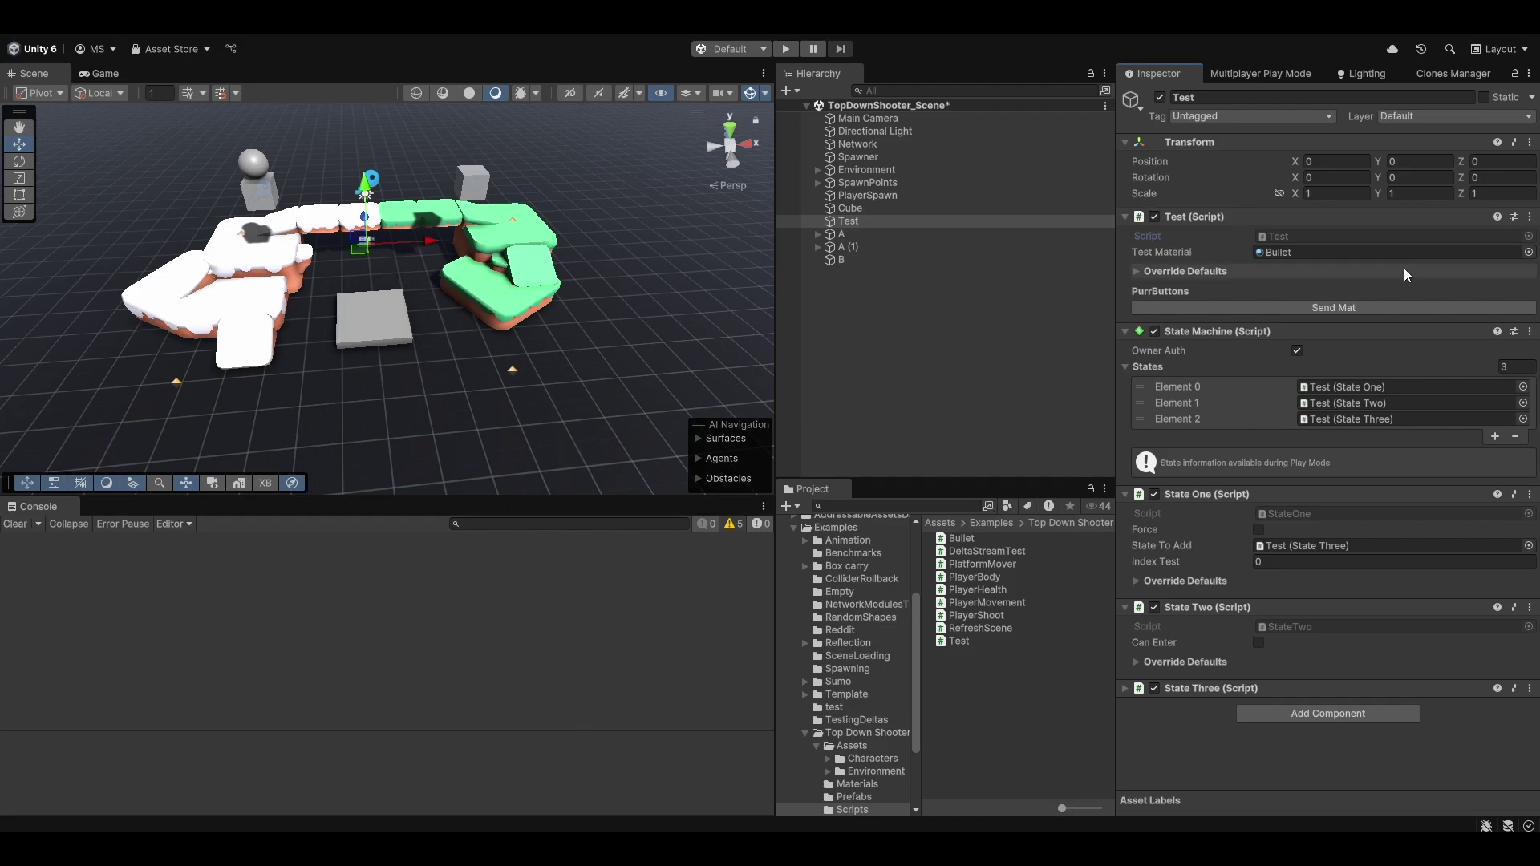
{"action": "left_click", "coordinate": [1303, 73]}
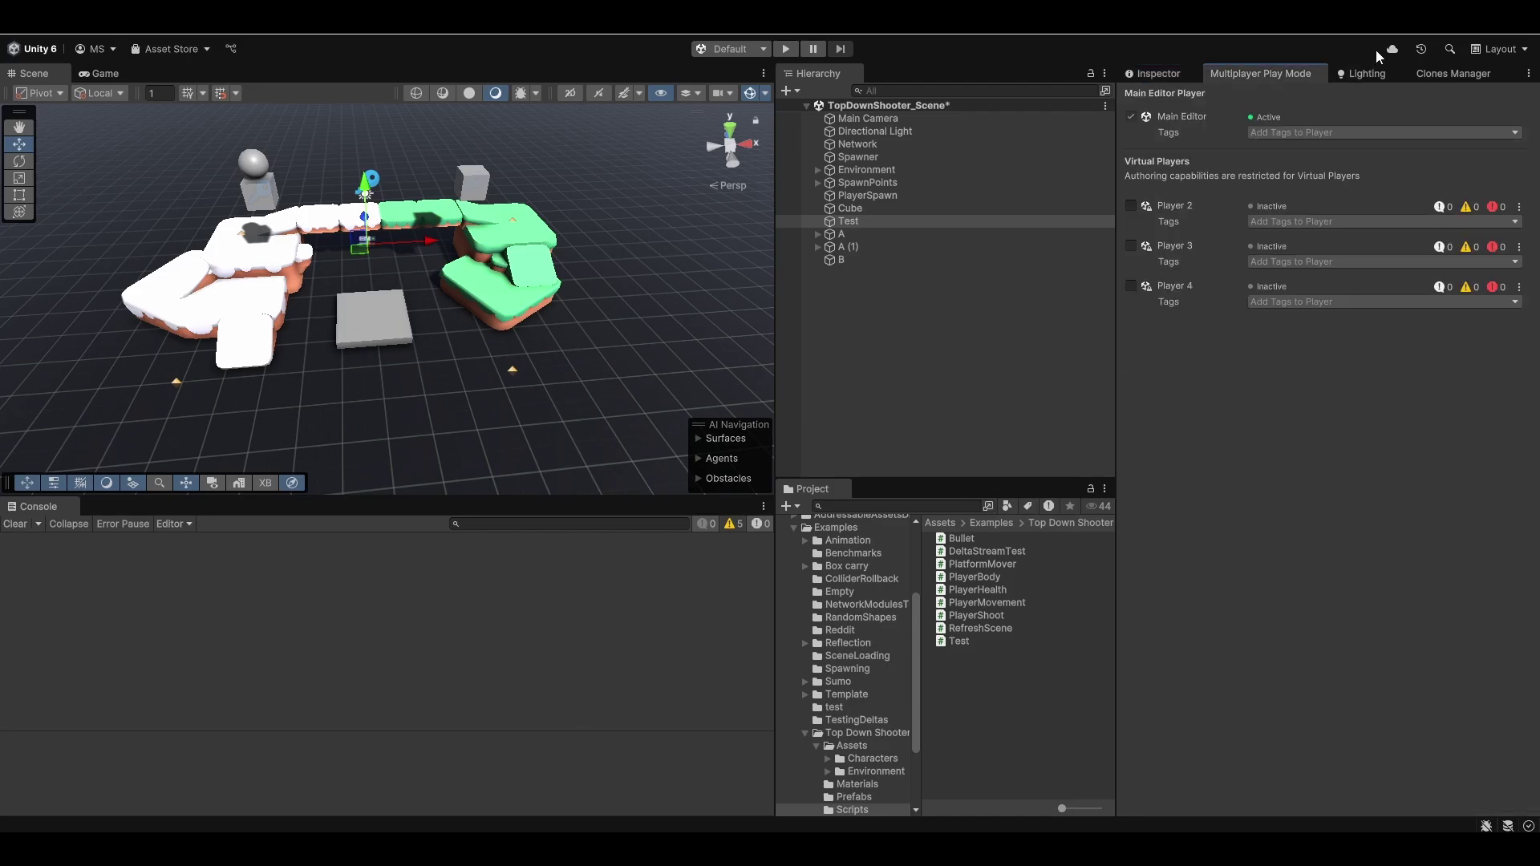
{"action": "left_click", "coordinate": [1130, 207]}
Step: Save the scene, play with both players, and send Test's Bullet material to confirm receipt
{"action": "left_click", "coordinate": [748, 454]}
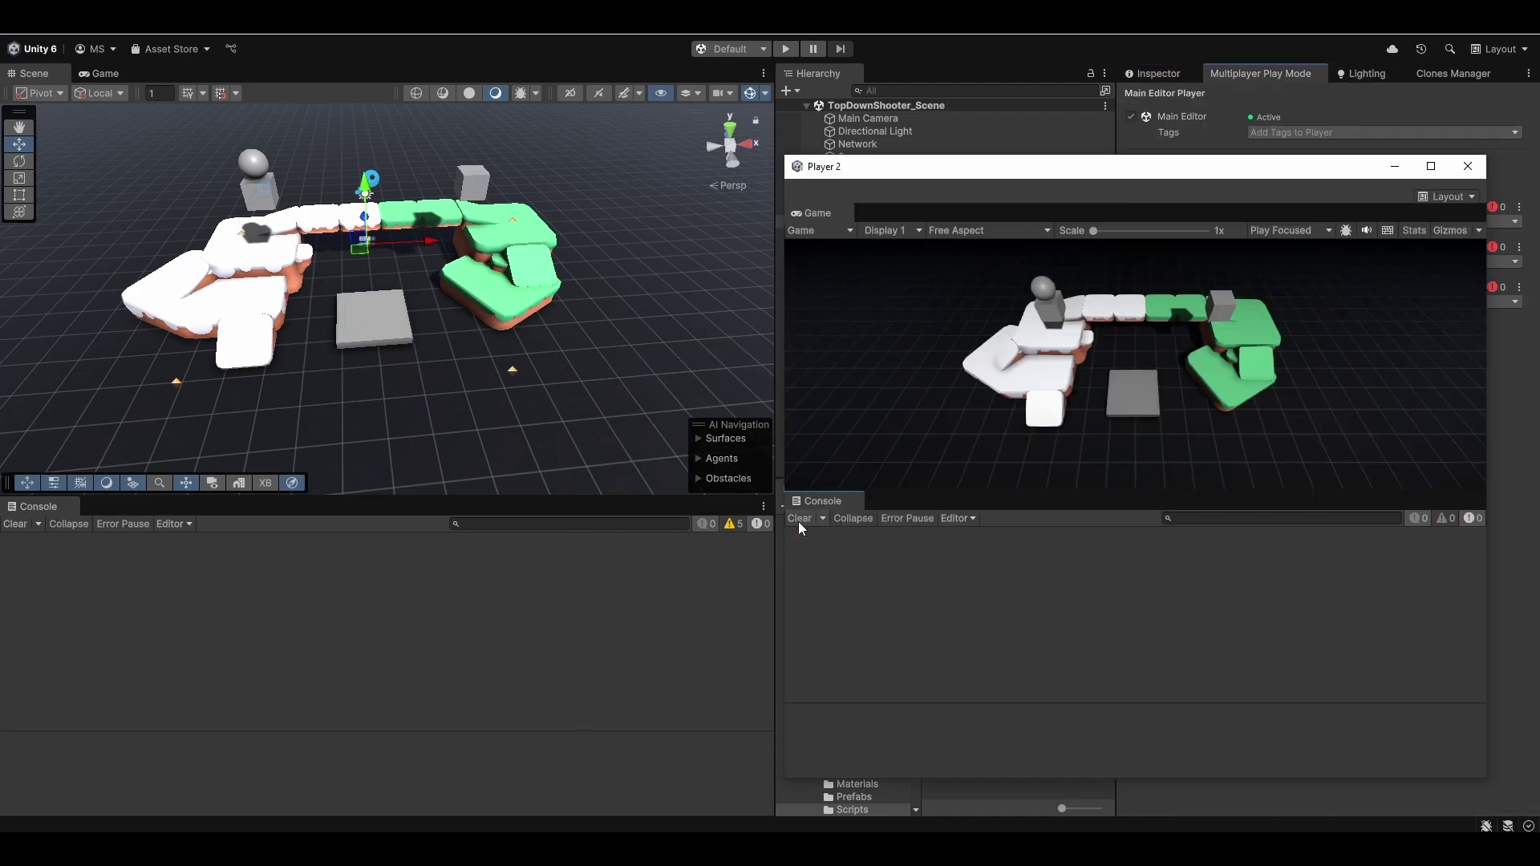
{"action": "left_click", "coordinate": [782, 51]}
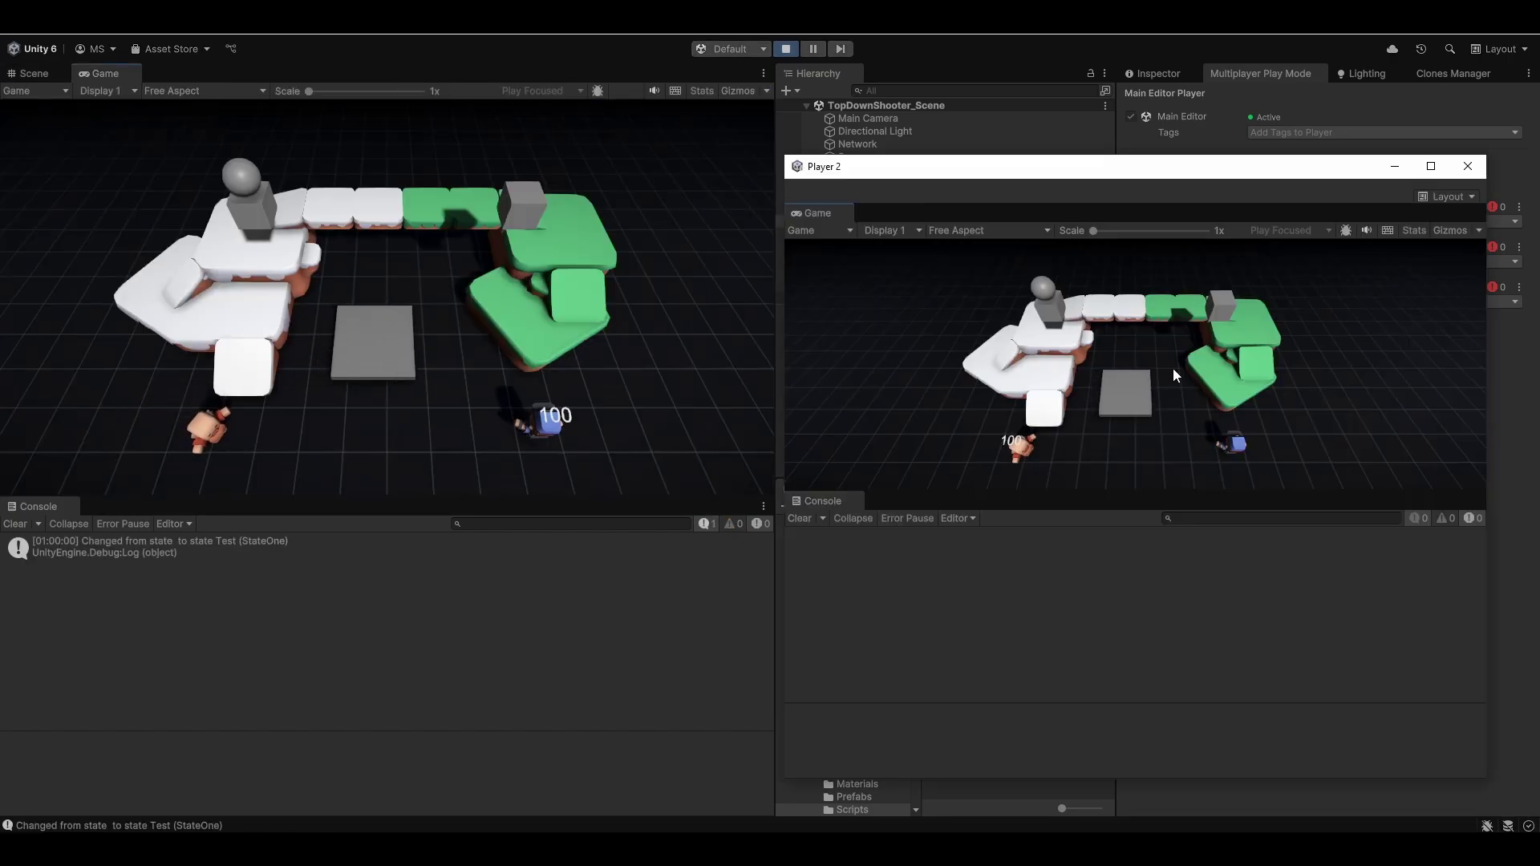
{"action": "left_click", "coordinate": [994, 114]}
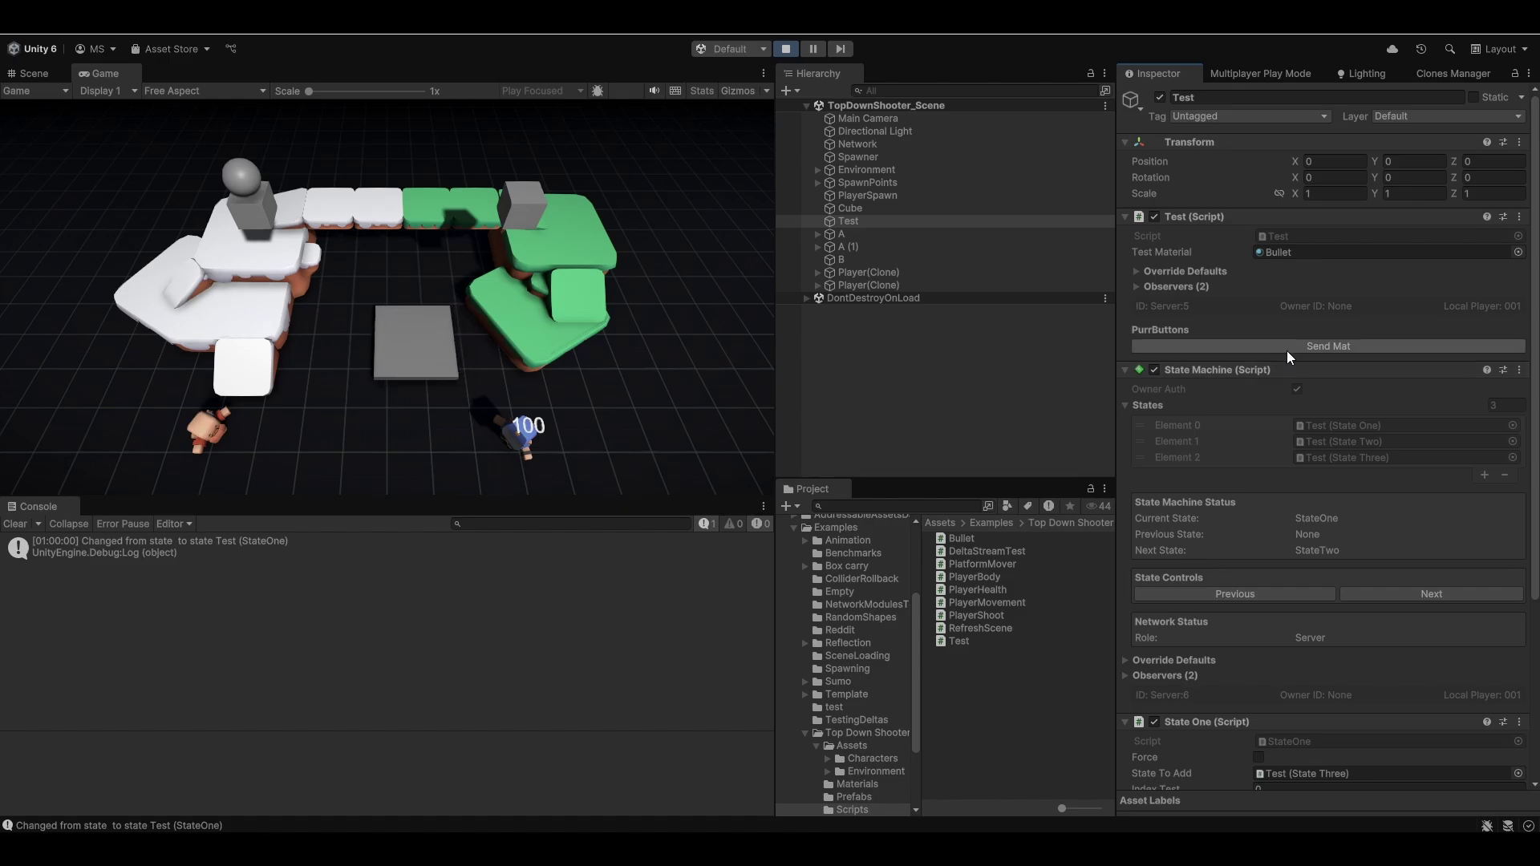
{"action": "left_click", "coordinate": [1286, 348]}
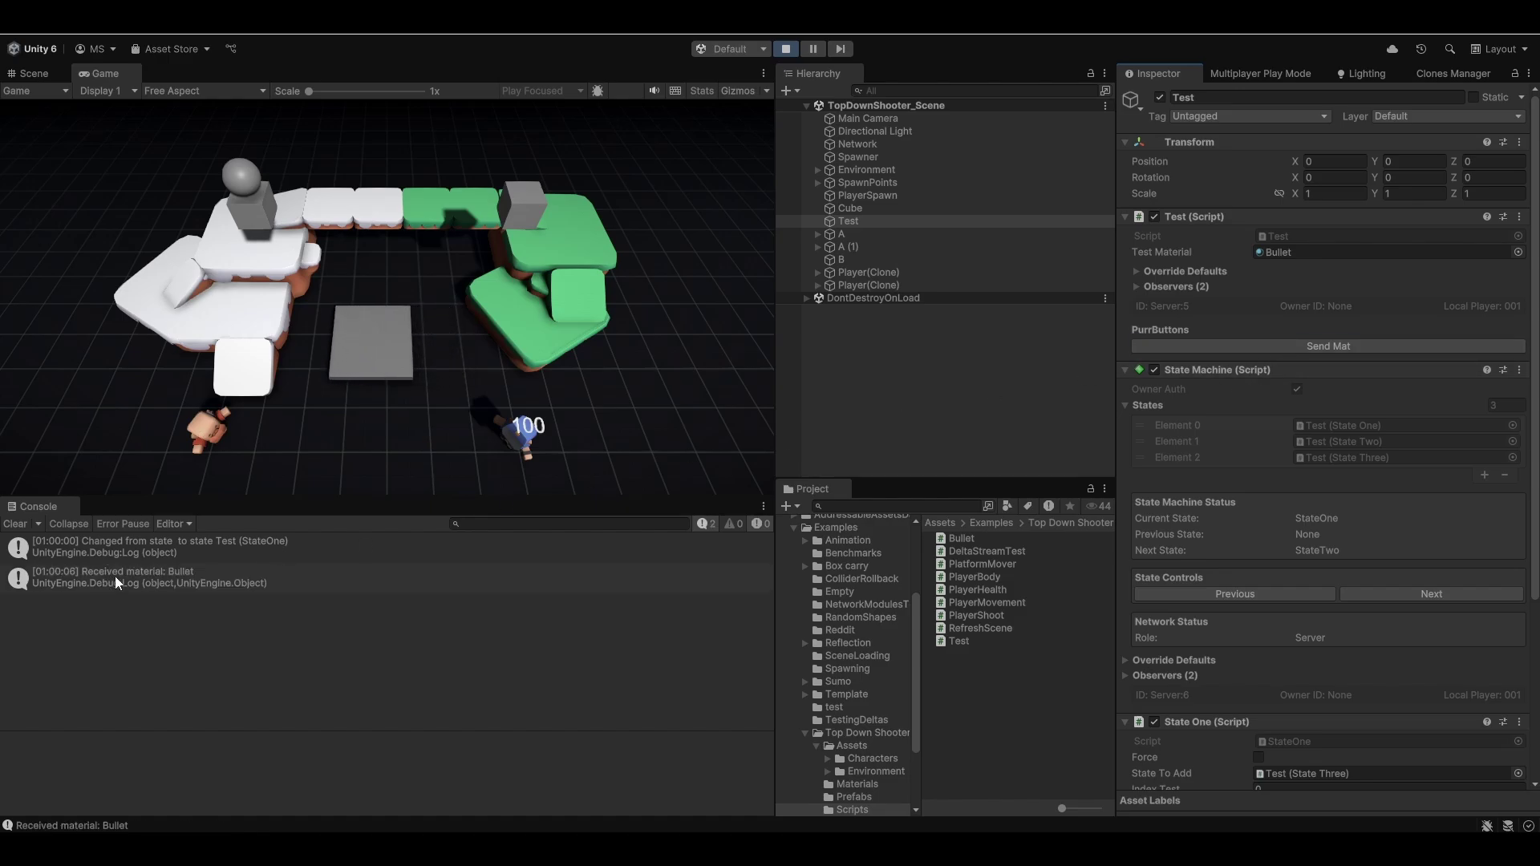
{"action": "key", "text": "alt+Tab"}
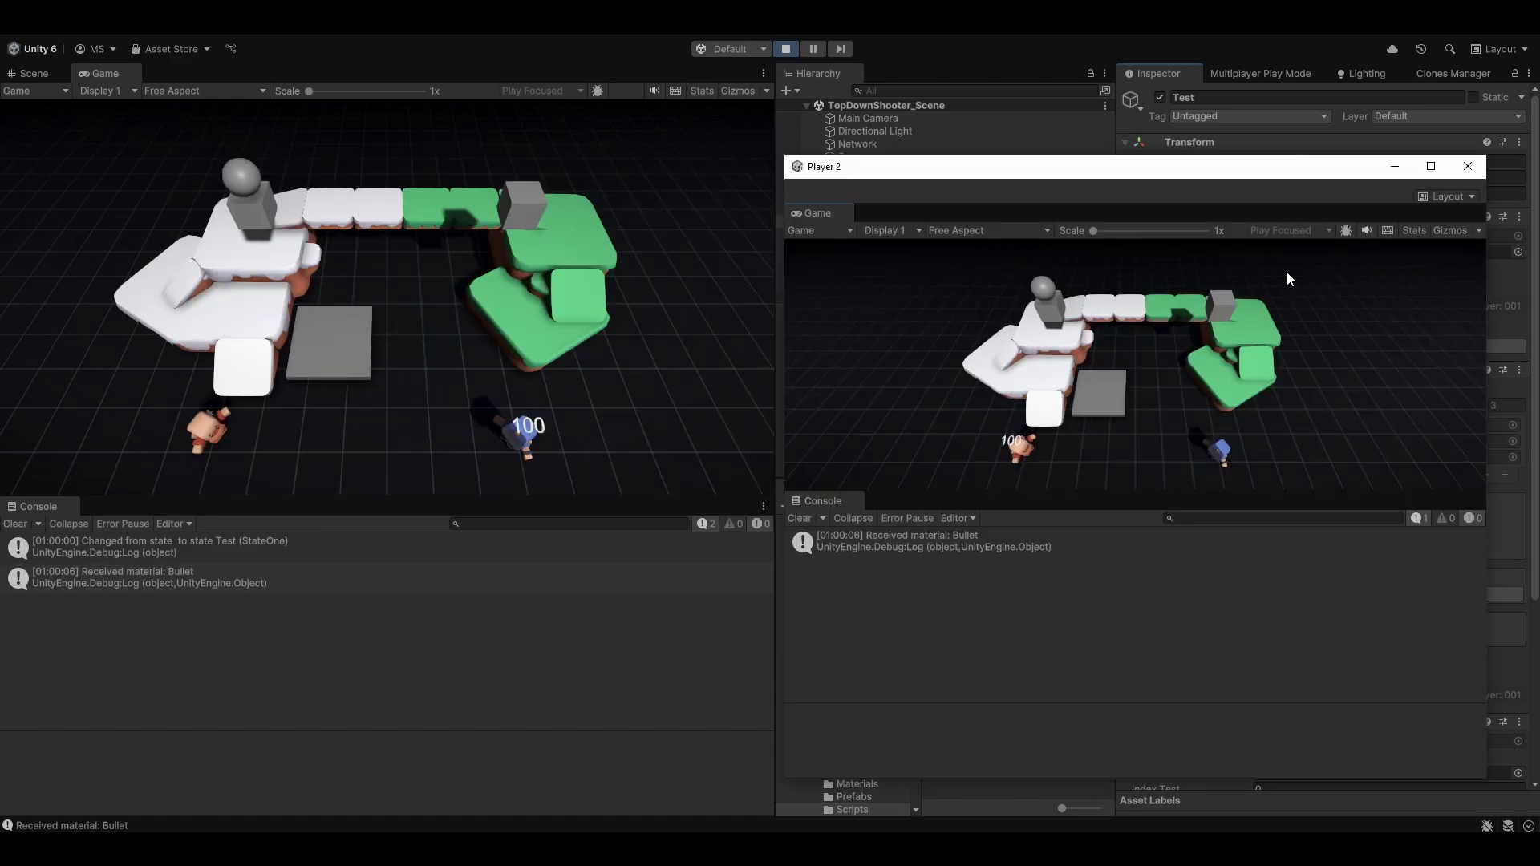
{"action": "key", "text": "alt+Tab"}
{"action": "key", "text": "alt+Tab"}
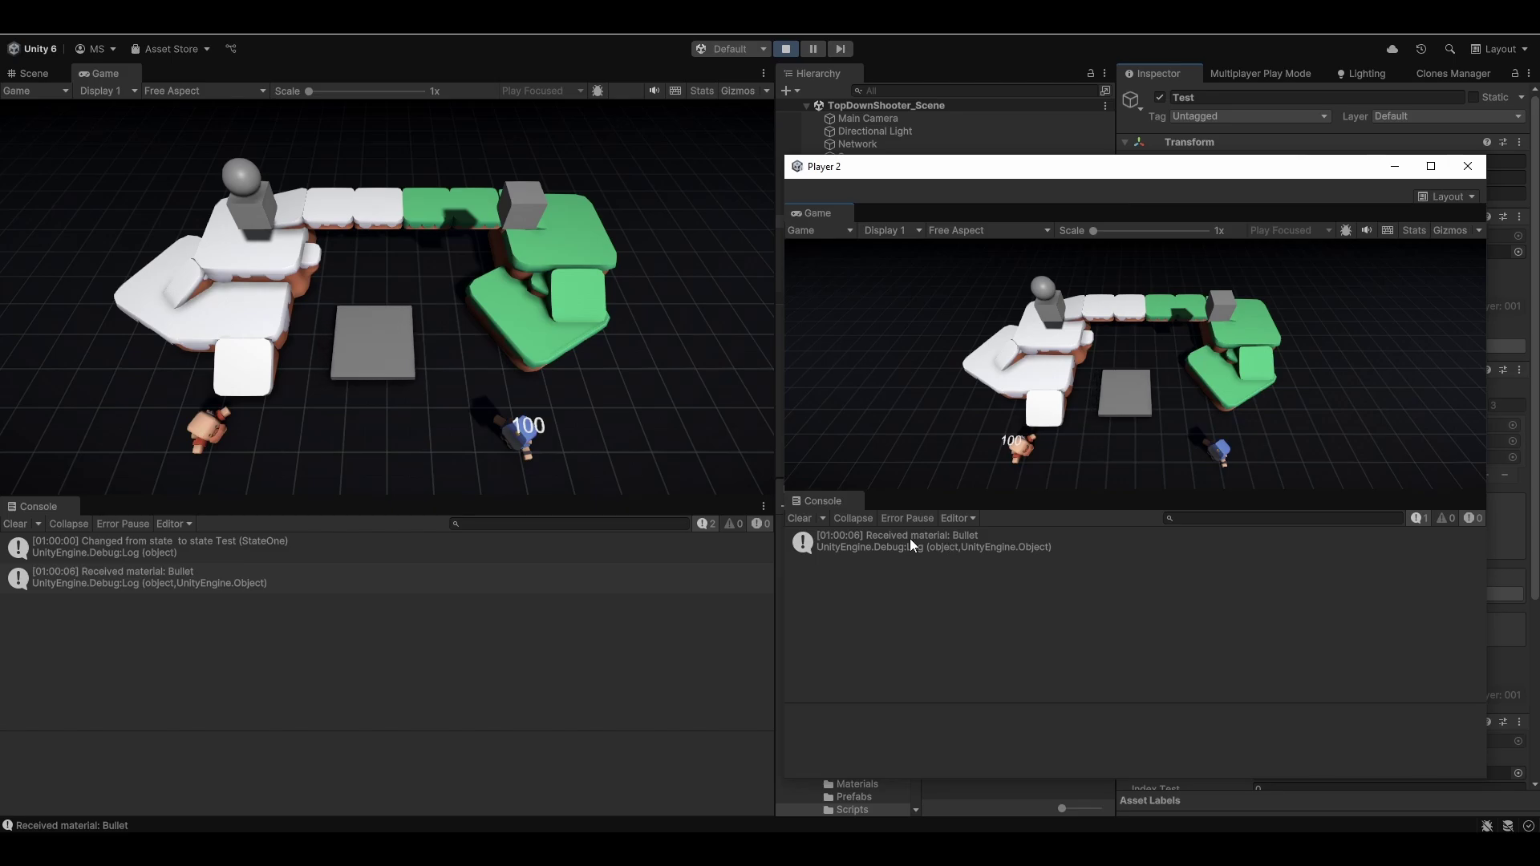
{"action": "key", "text": "alt+Tab"}
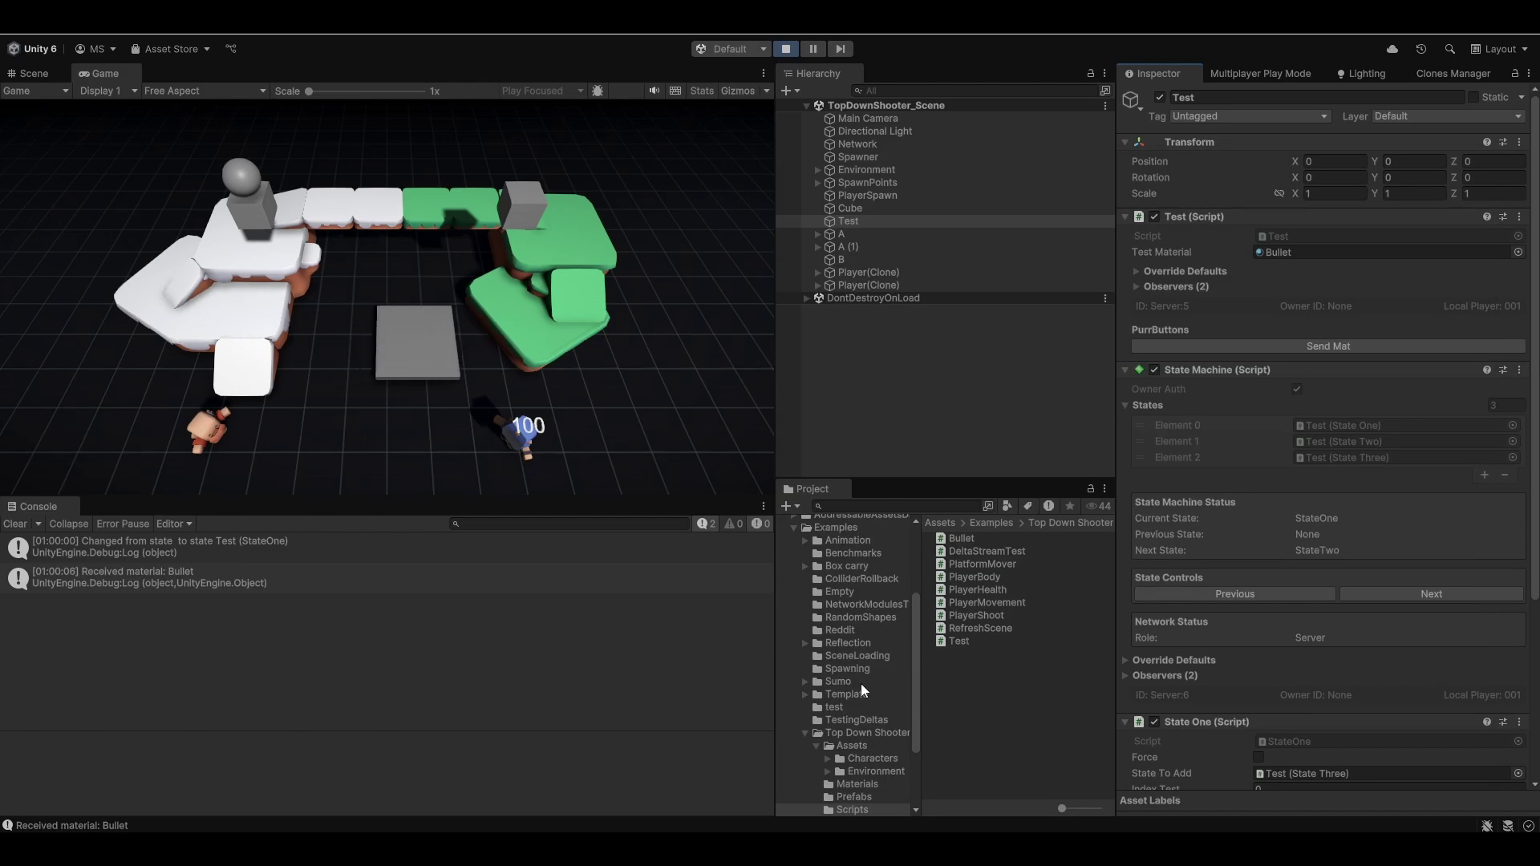
{"action": "scroll", "coordinate": [850, 725], "scroll_direction": "down", "scroll_amount": 3}
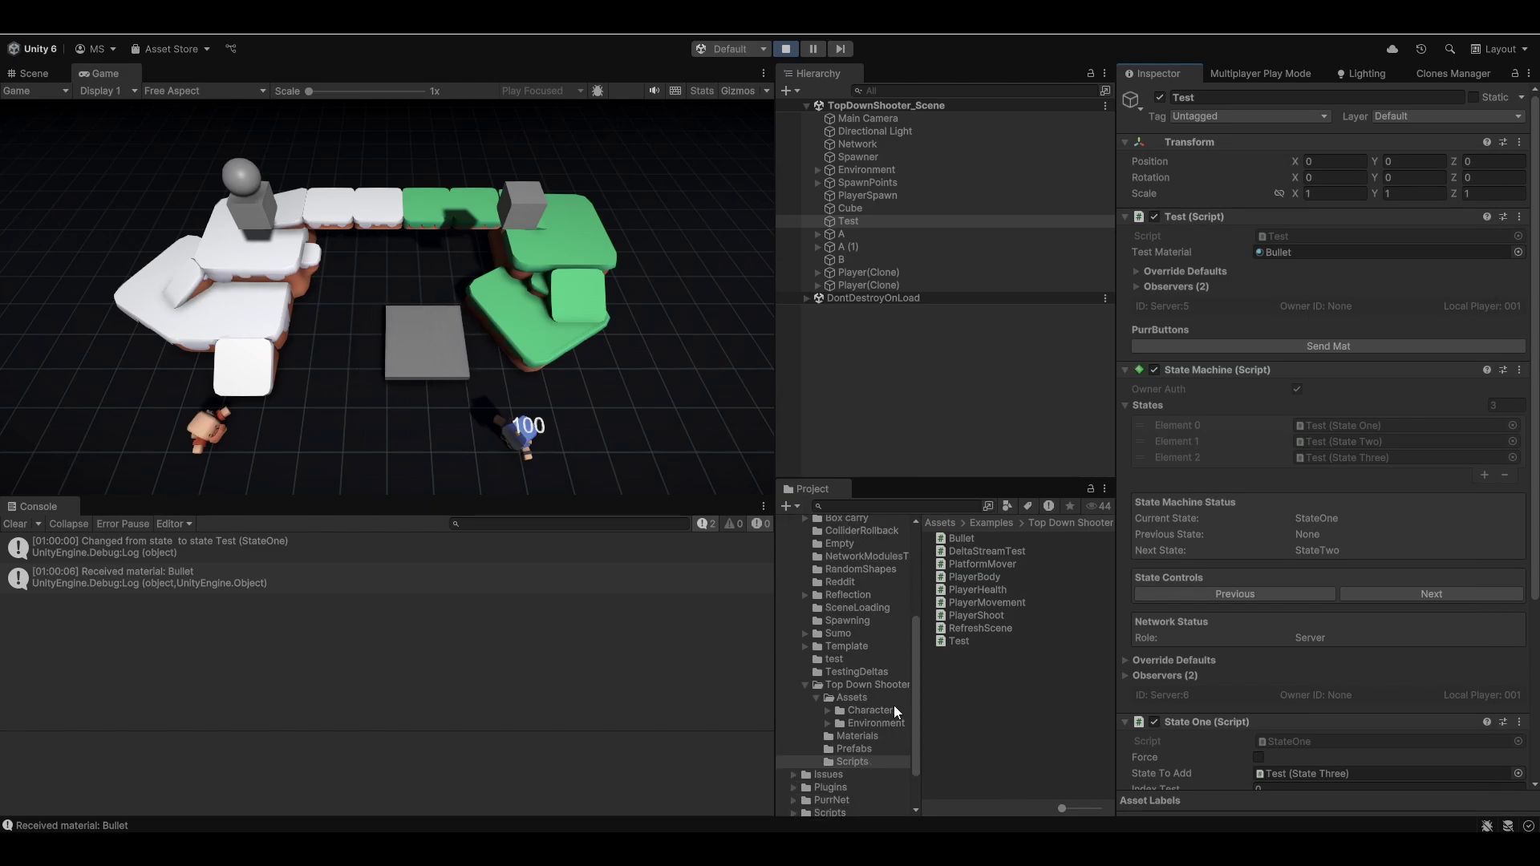
Step: Assign the Ground material to Test's material field and send it to both players
{"action": "left_click", "coordinate": [858, 736]}
{"action": "left_click_drag", "start_coordinate": [990, 555], "coordinate": [1384, 251]}
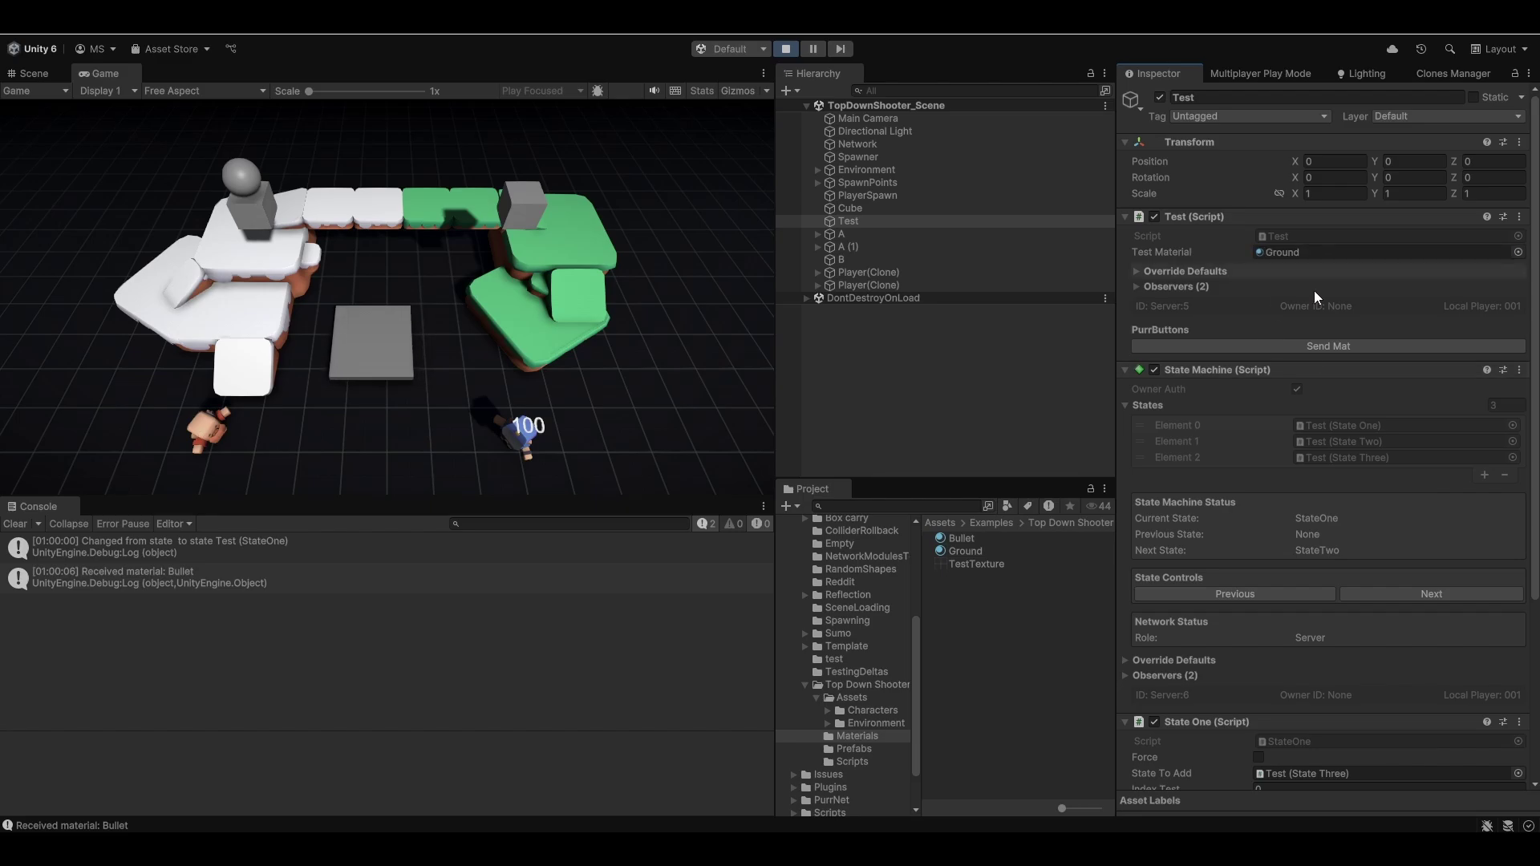
{"action": "left_click", "coordinate": [1323, 350]}
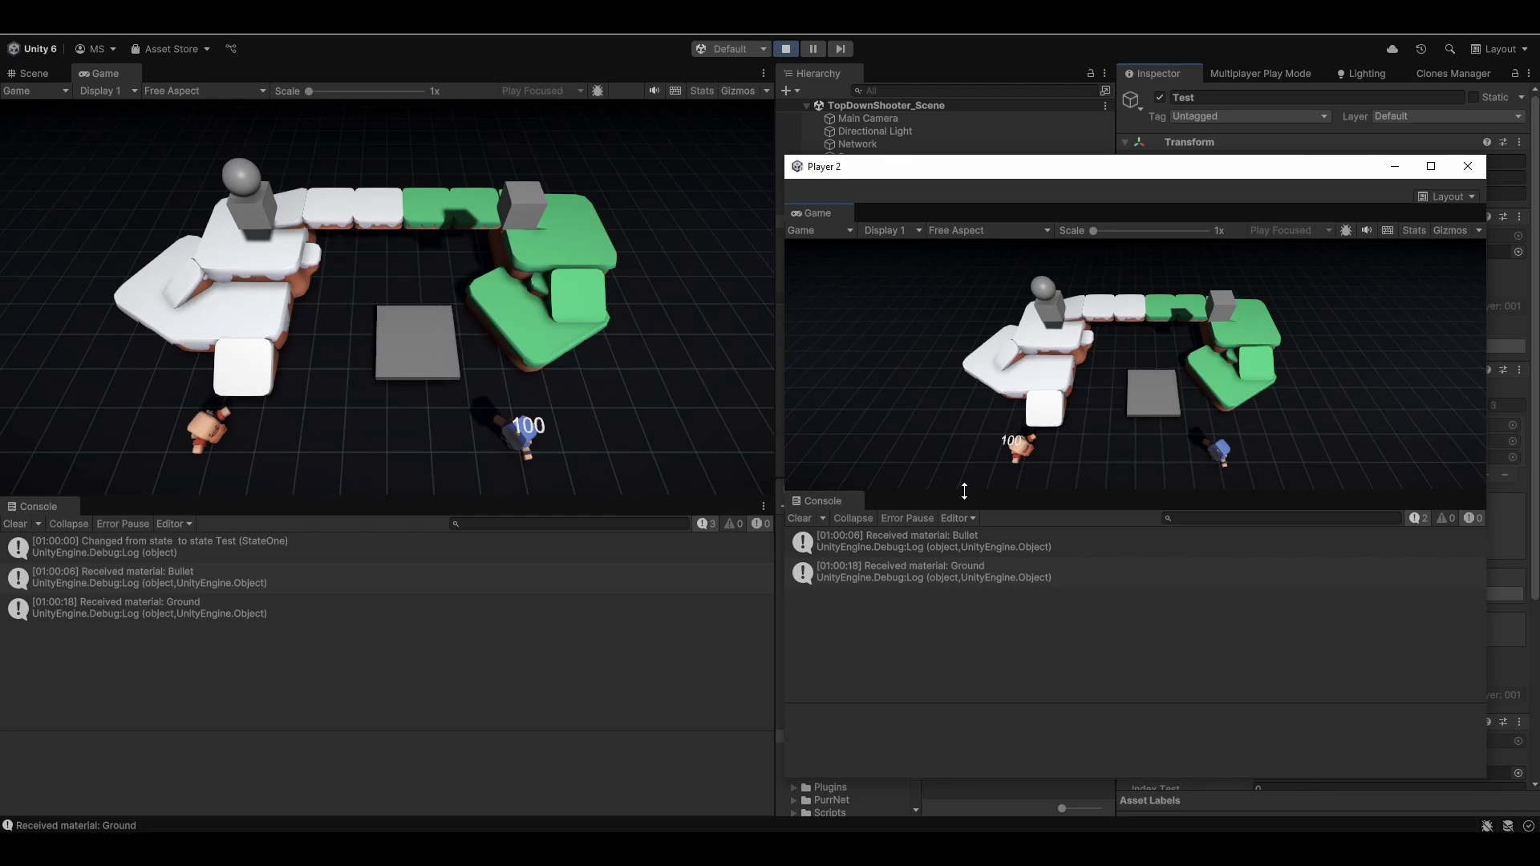
Step: Select Network, ping its NetworkAssets asset, and expand then collapse Filter Types
{"action": "left_click", "coordinate": [995, 90]}
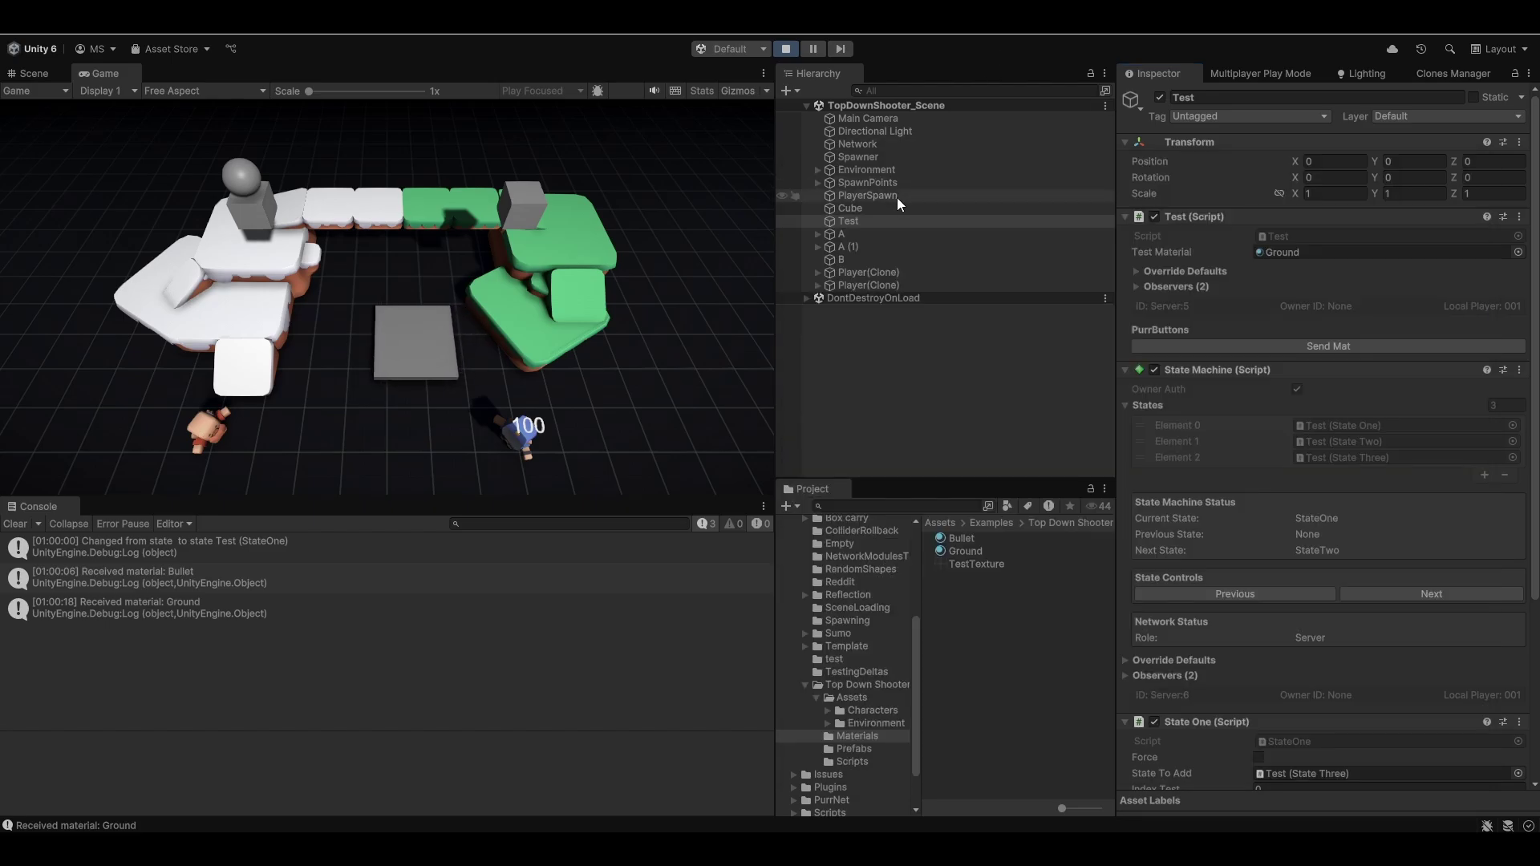
{"action": "left_click", "coordinate": [897, 154]}
{"action": "left_click", "coordinate": [897, 144]}
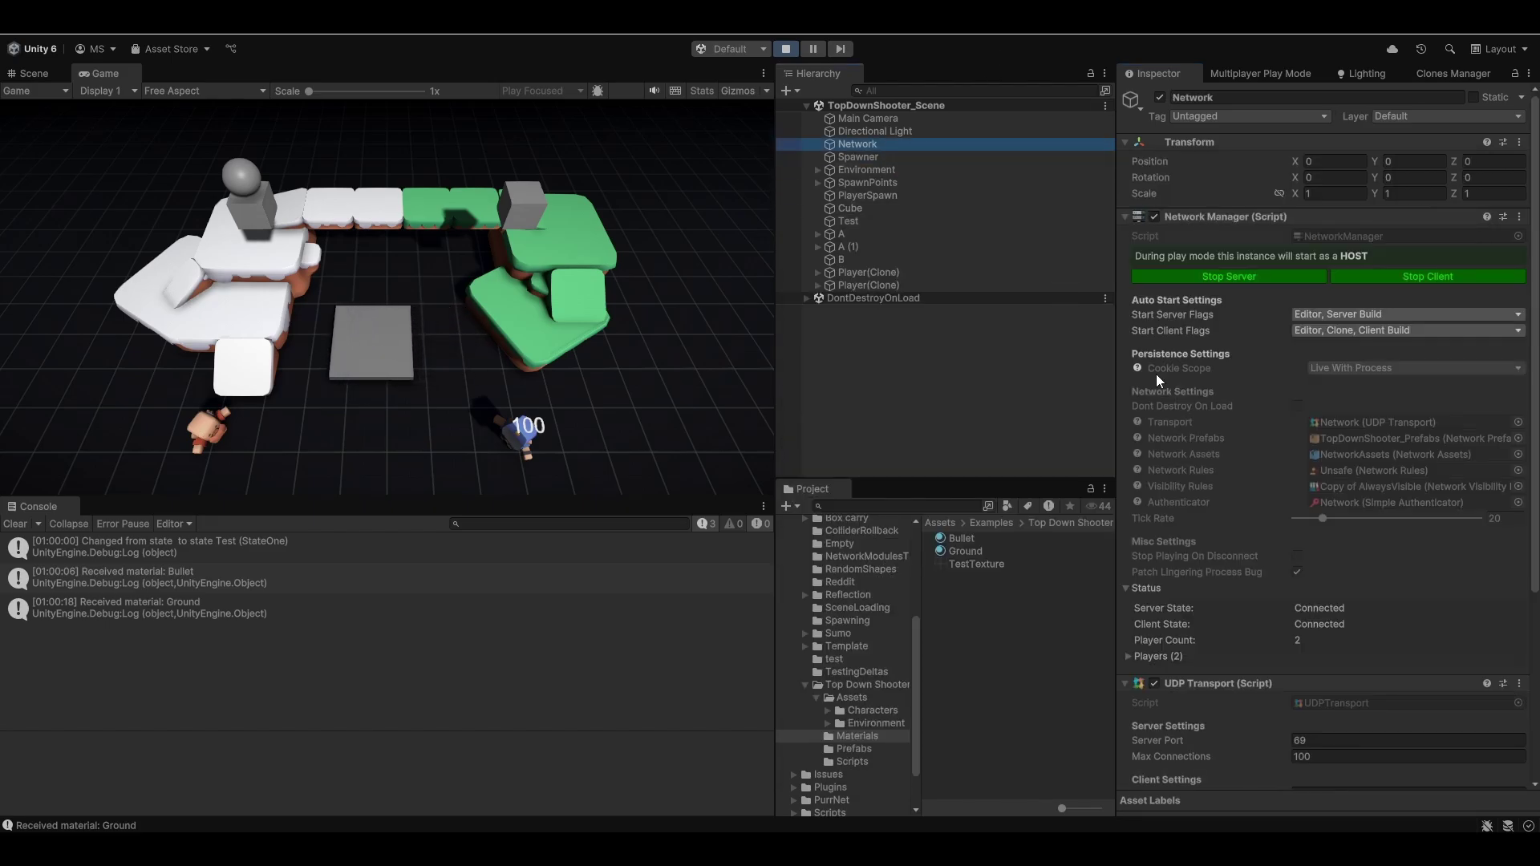
{"action": "left_click", "coordinate": [1363, 456]}
{"action": "left_click", "coordinate": [982, 652]}
{"action": "scroll", "coordinate": [1268, 489], "scroll_direction": "down", "scroll_amount": 3}
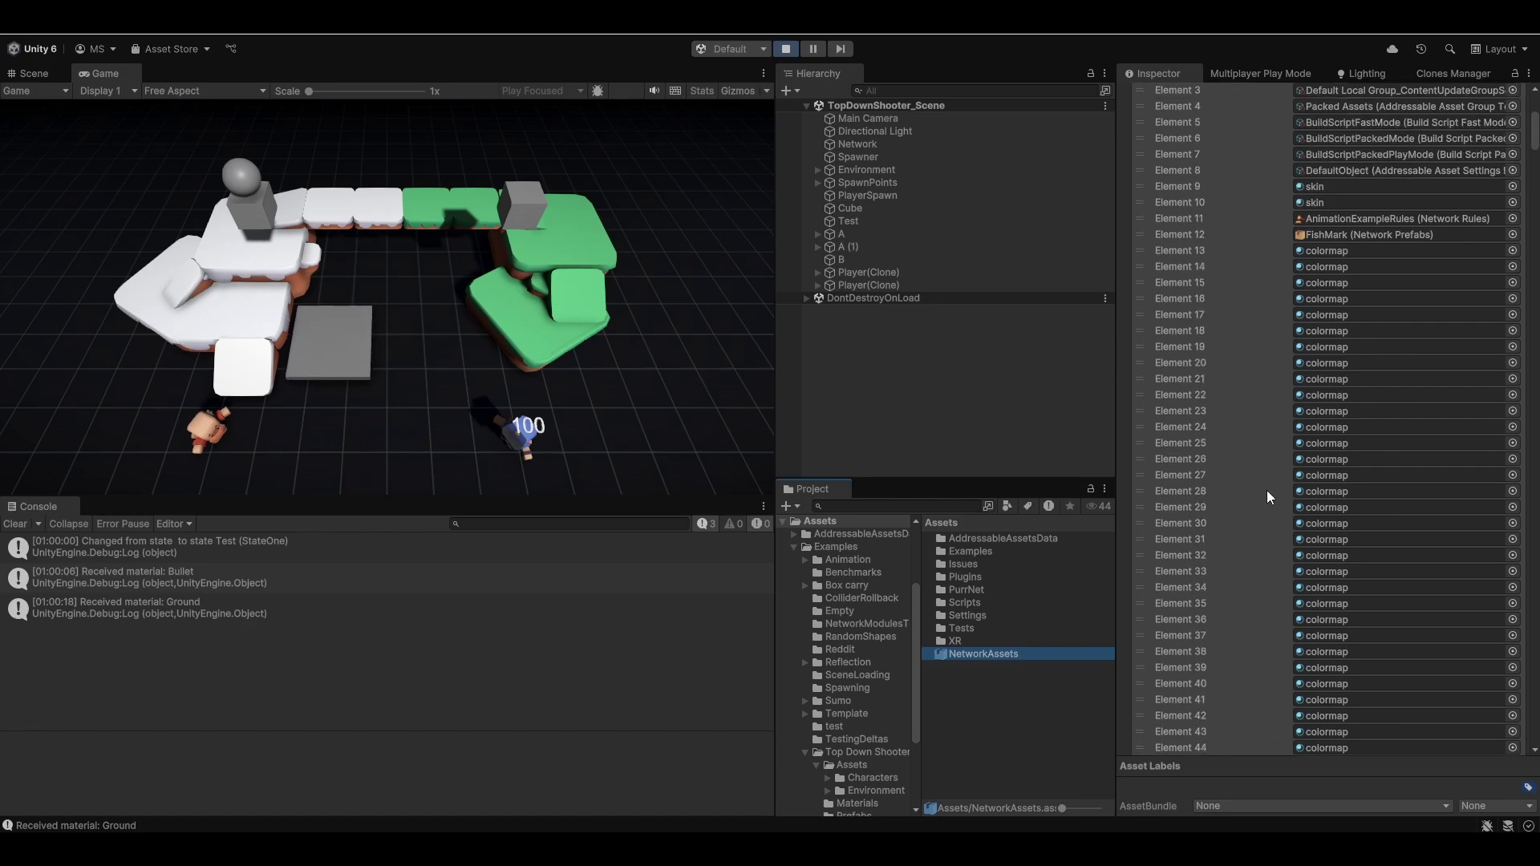
{"action": "scroll", "coordinate": [1366, 416], "scroll_direction": "up", "scroll_amount": 3}
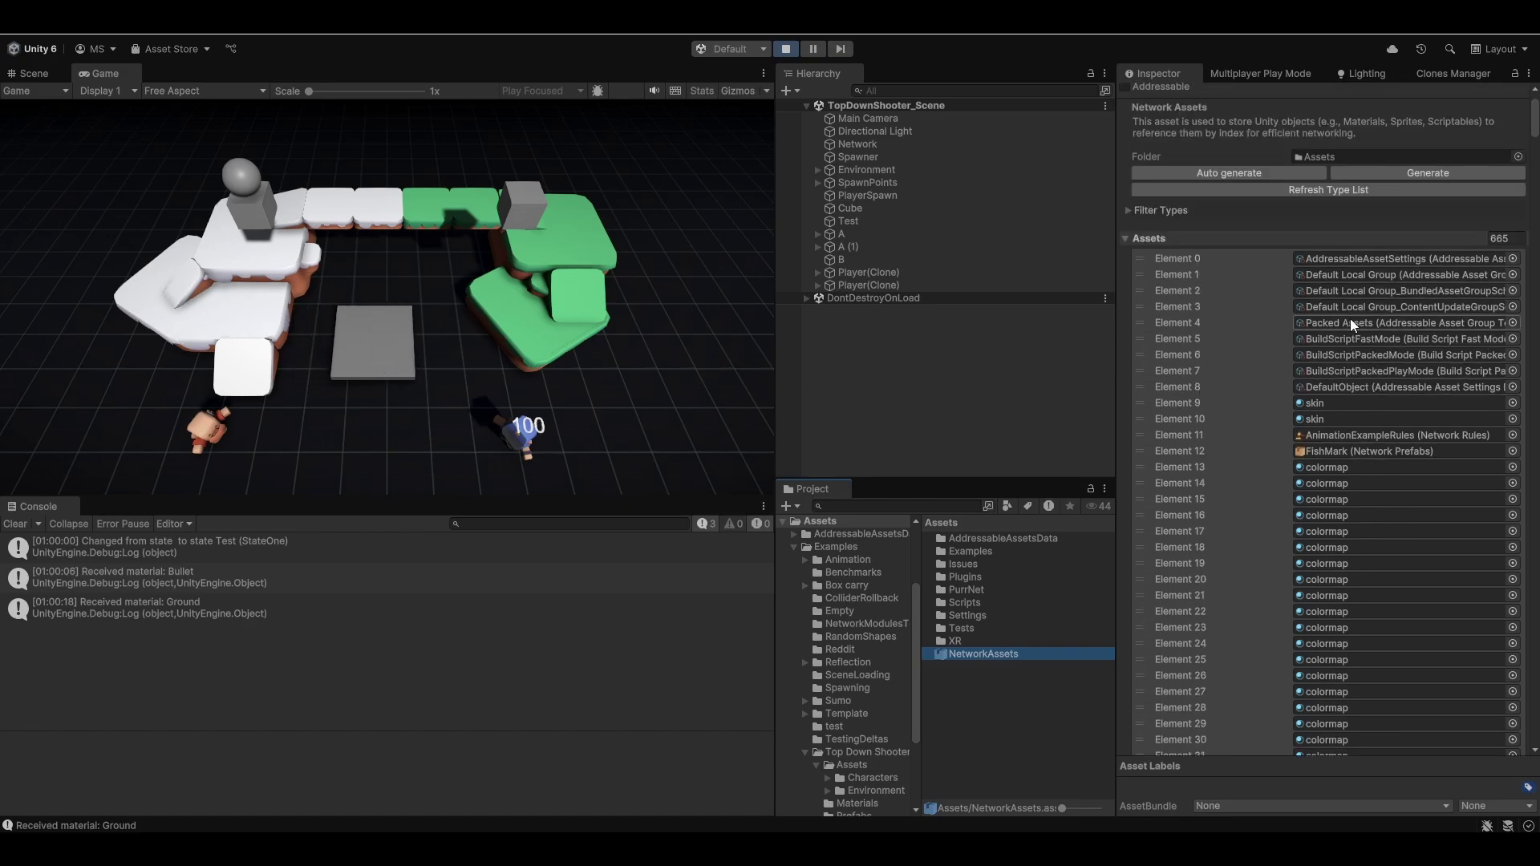
{"action": "left_click", "coordinate": [1162, 210]}
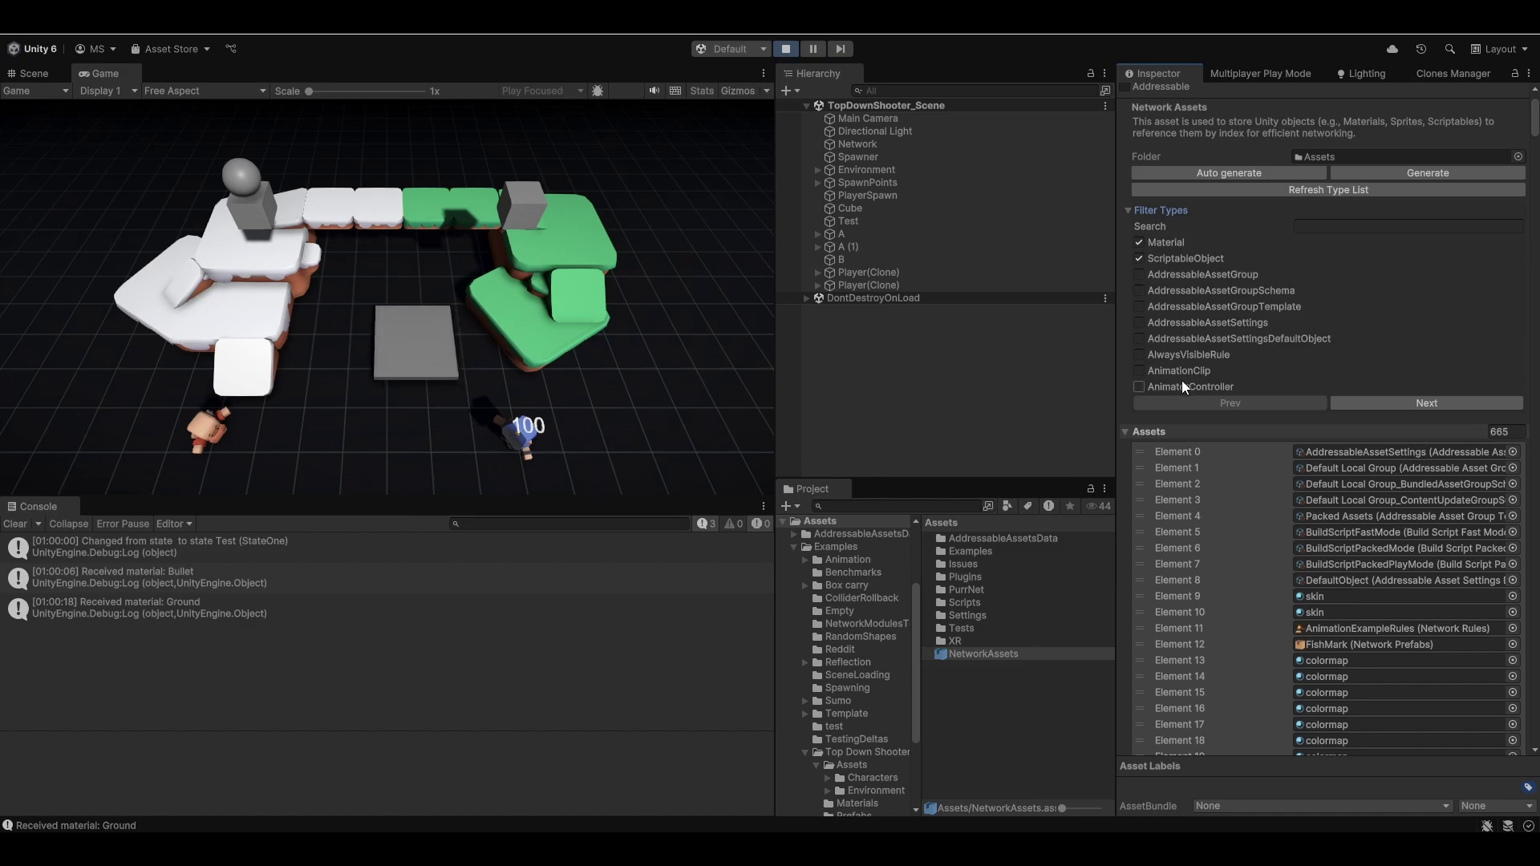
{"action": "left_click", "coordinate": [1145, 212]}
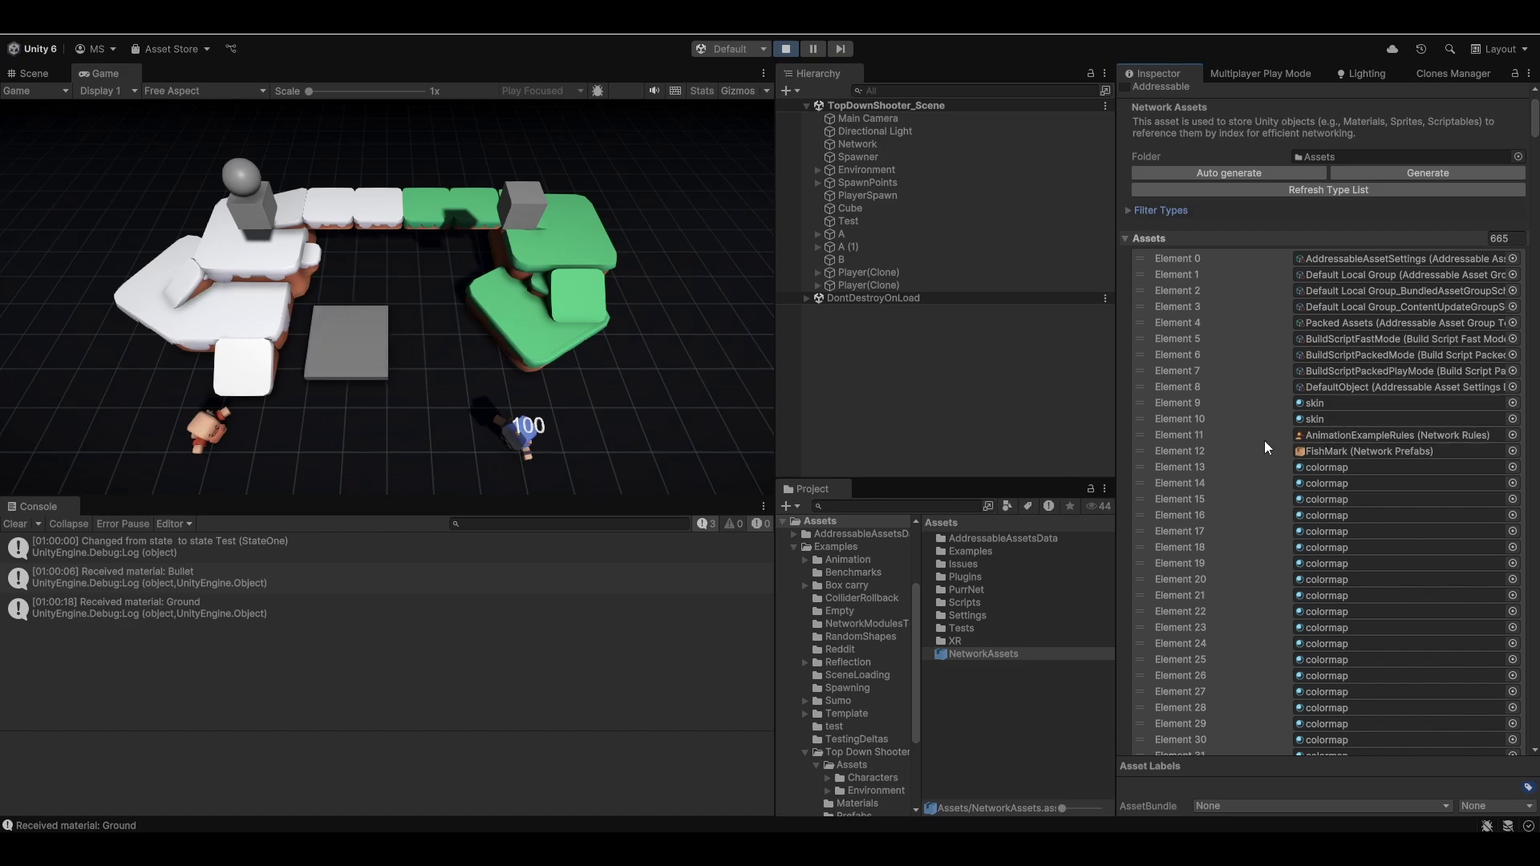
Step: Open Test's Ground material, keep its Base Map colour white, then switch to Test.cs in Rider
{"action": "left_click", "coordinate": [875, 227]}
{"action": "left_click", "coordinate": [1283, 212]}
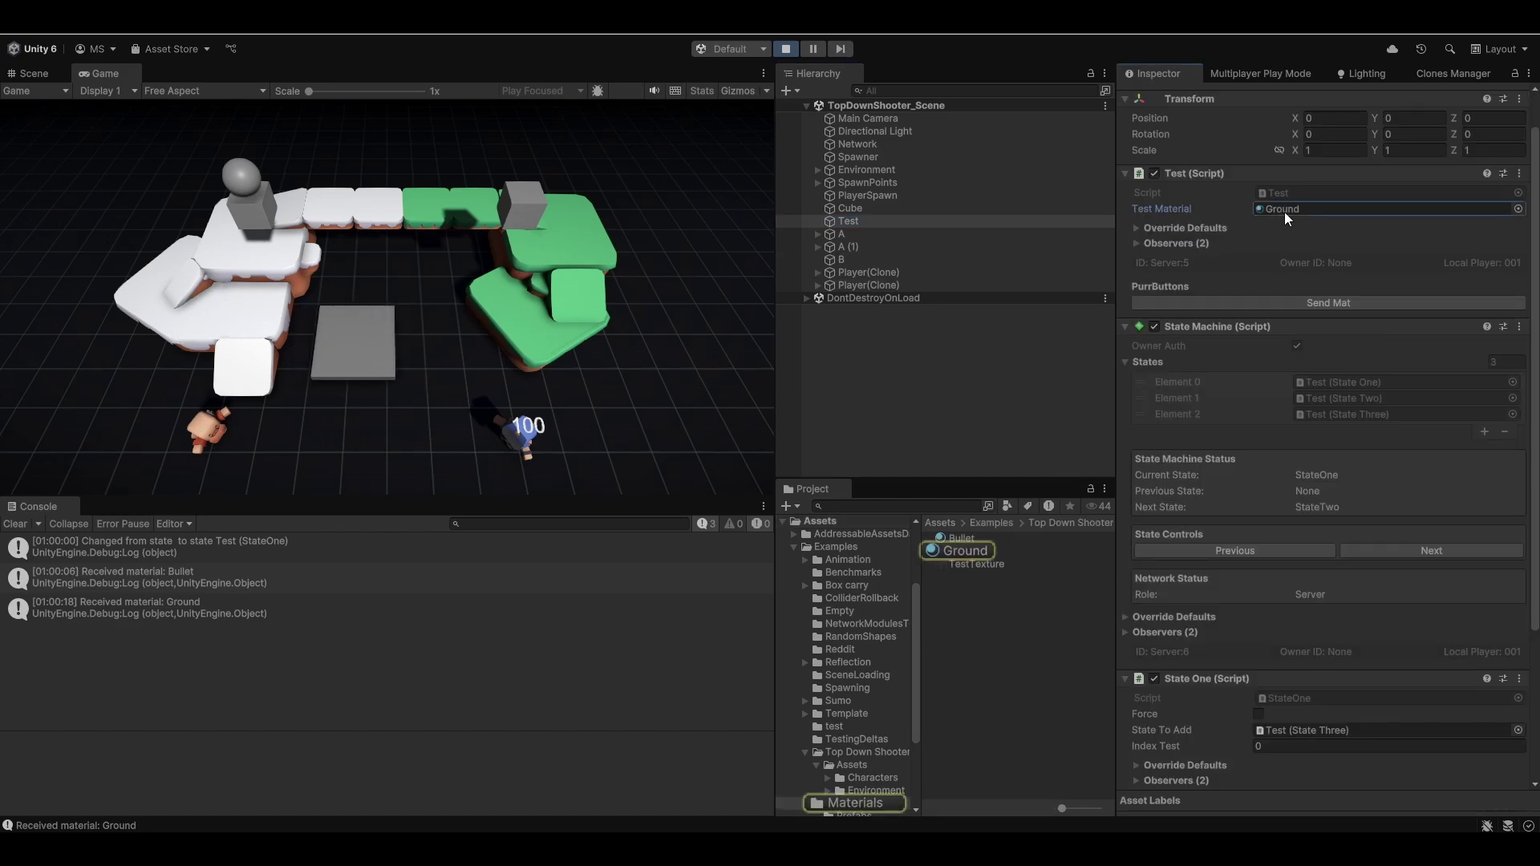
{"action": "left_click", "coordinate": [988, 548]}
{"action": "left_click", "coordinate": [1403, 236]}
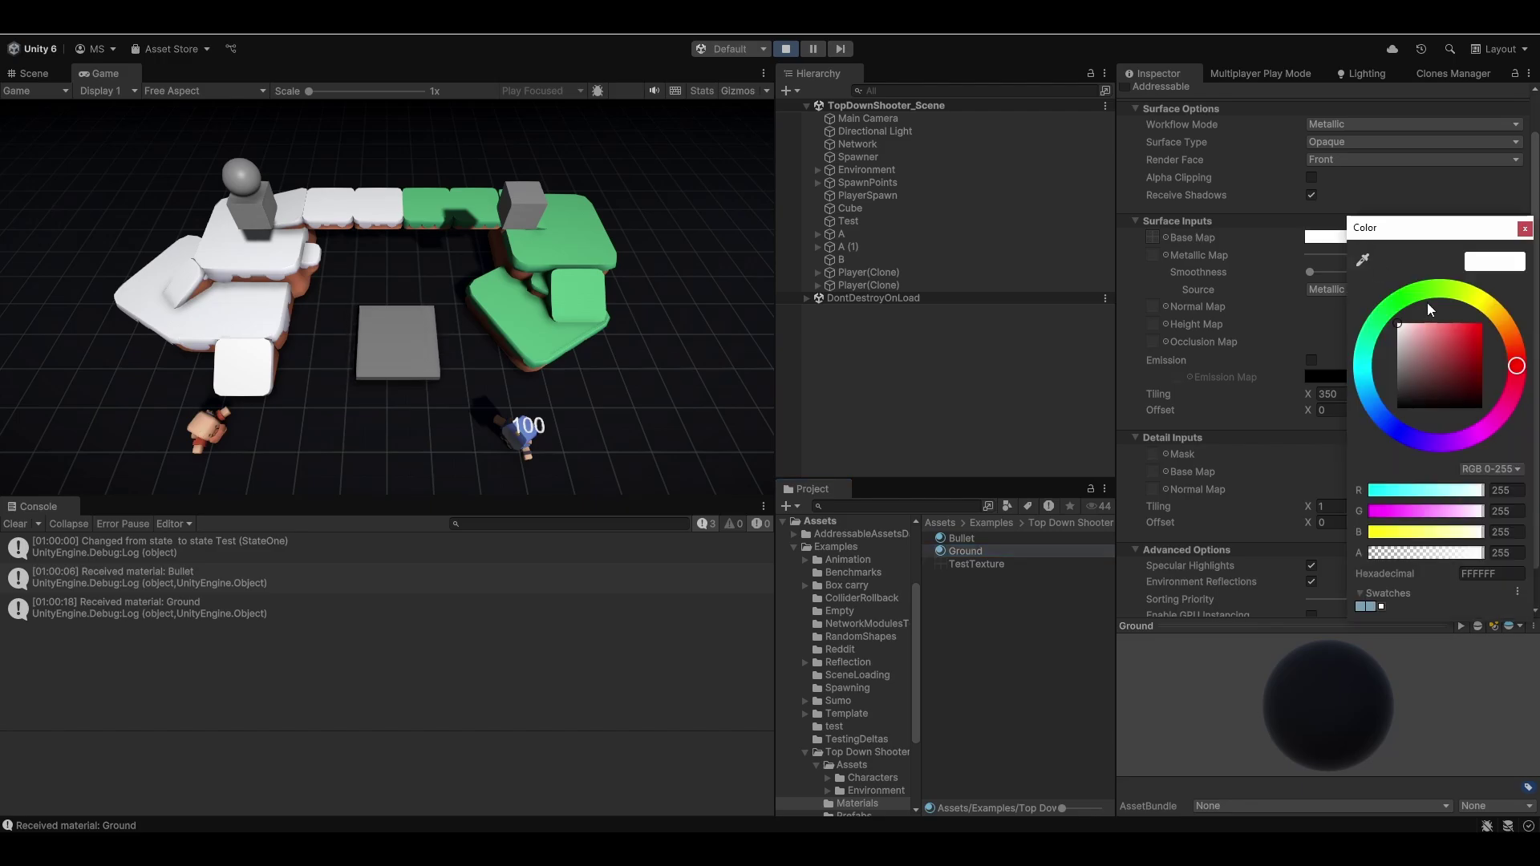
{"action": "left_click_drag", "start_coordinate": [1478, 329], "coordinate": [1350, 321]}
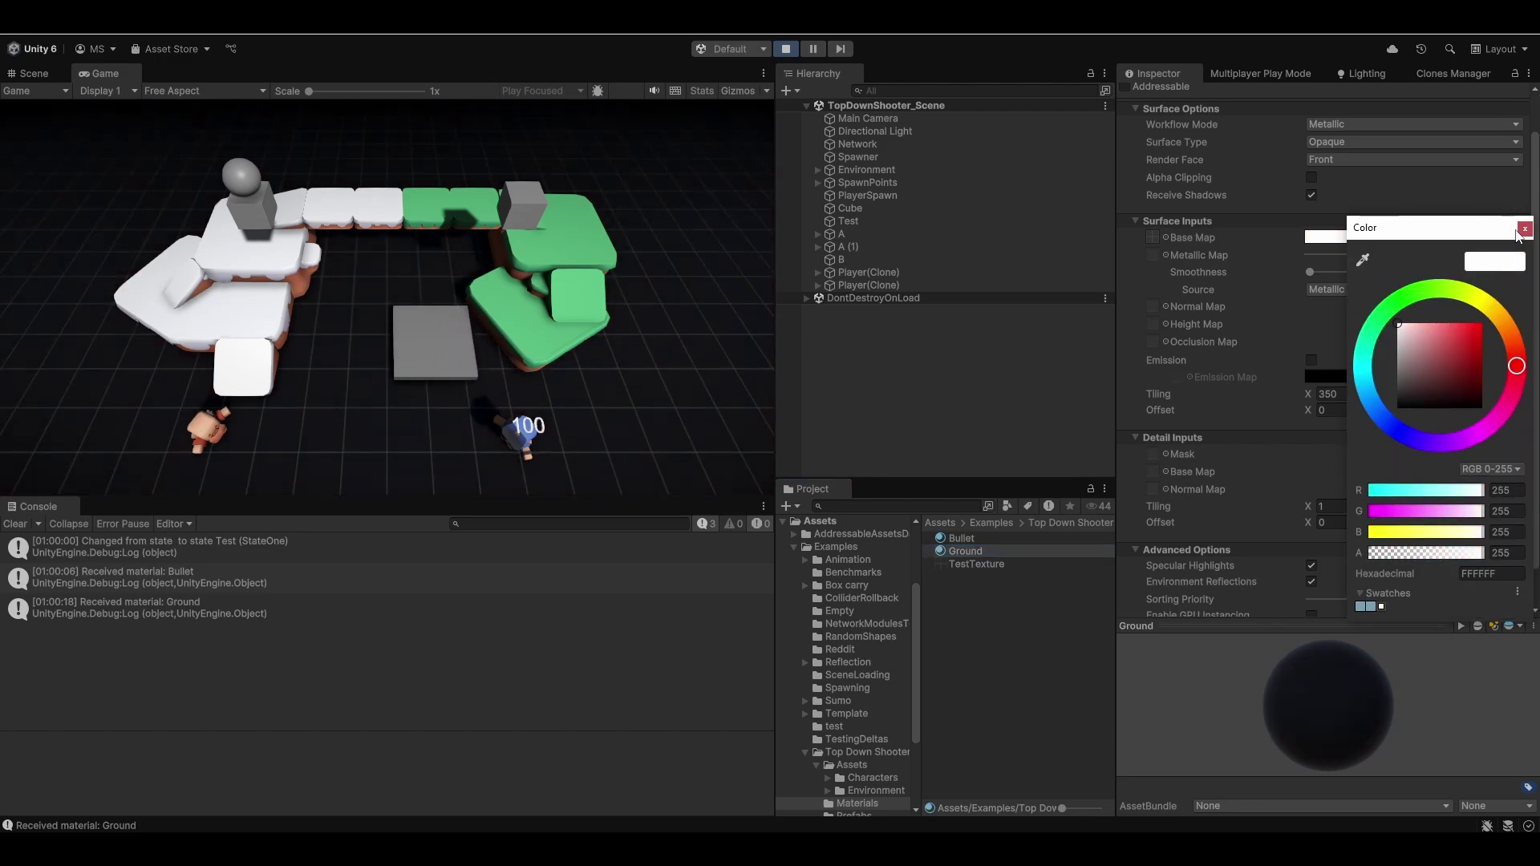
{"action": "key", "text": "Escape"}
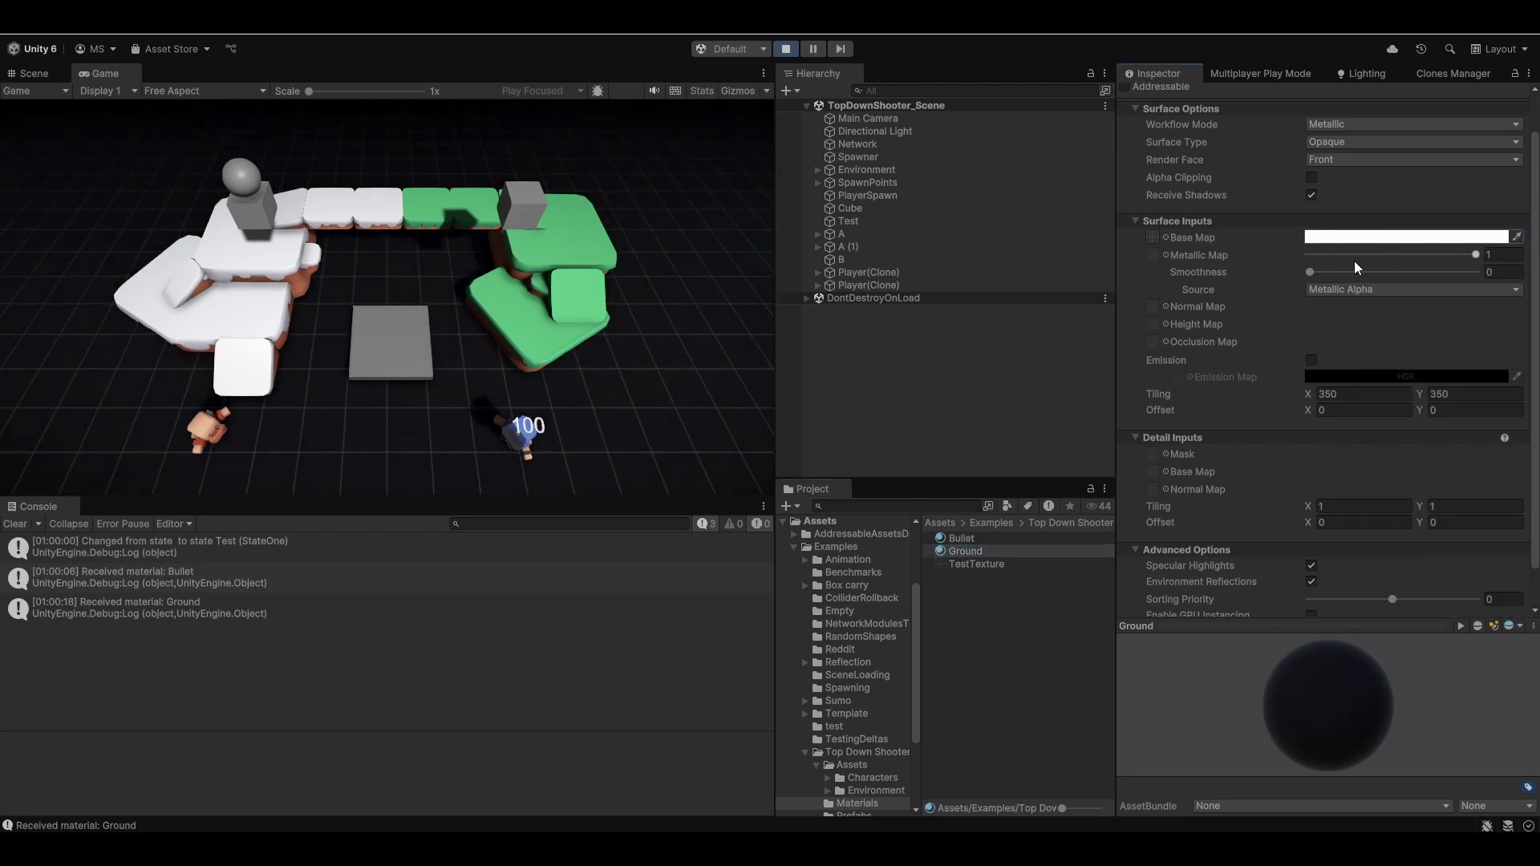
{"action": "key", "text": "alt+Tab"}
{"action": "key", "text": "alt+Tab"}
{"action": "key", "text": "Tab"}
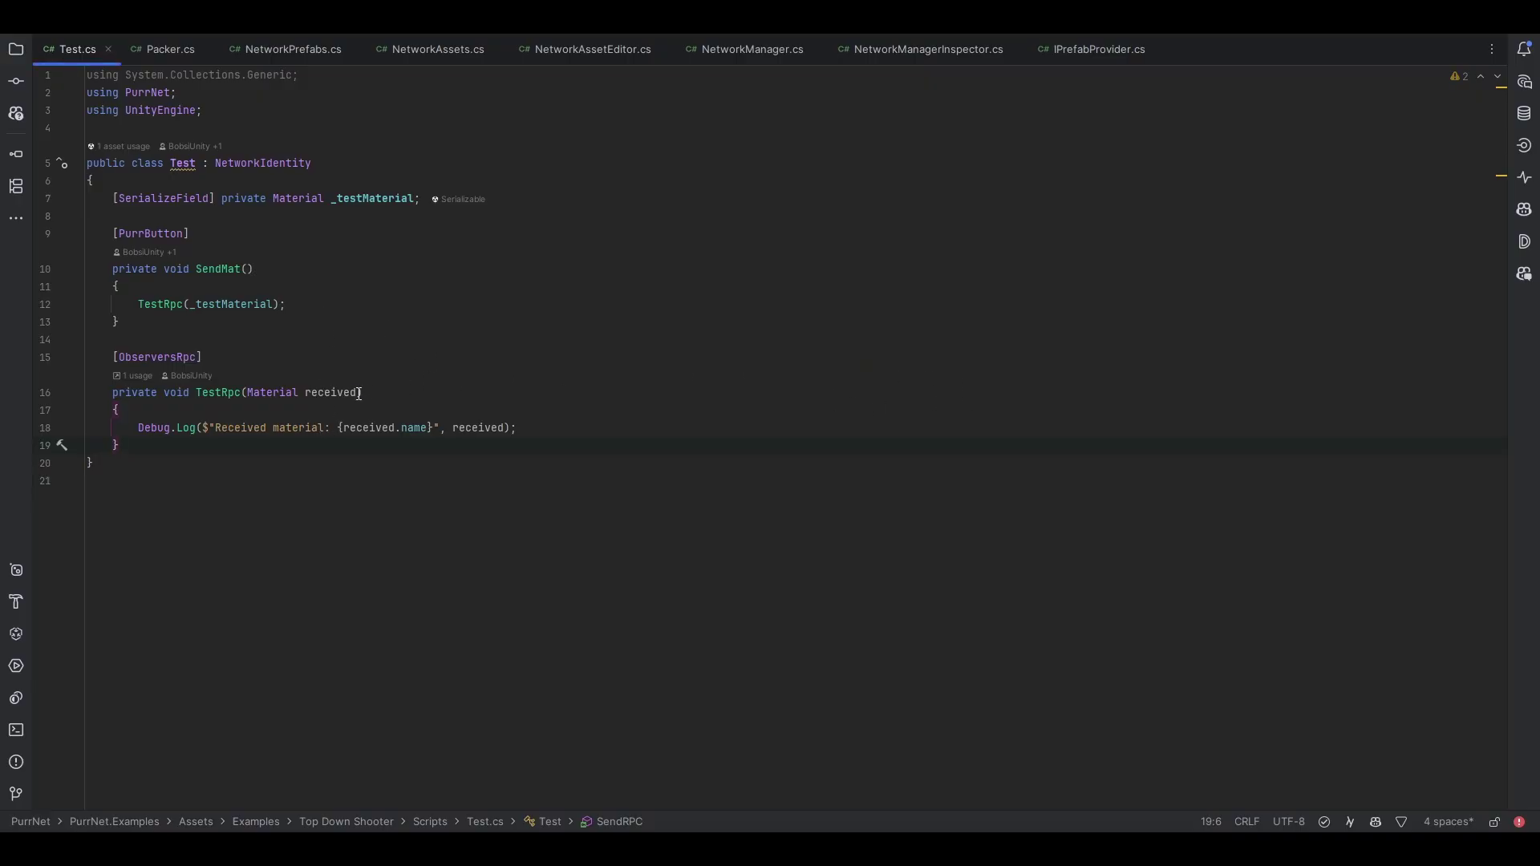
Step: Stop Play mode in the Unity editor
{"action": "key", "text": "alt+Tab"}
{"action": "key", "text": "alt+Tab"}
{"action": "key", "text": "Tab"}
{"action": "key", "text": "Tab"}
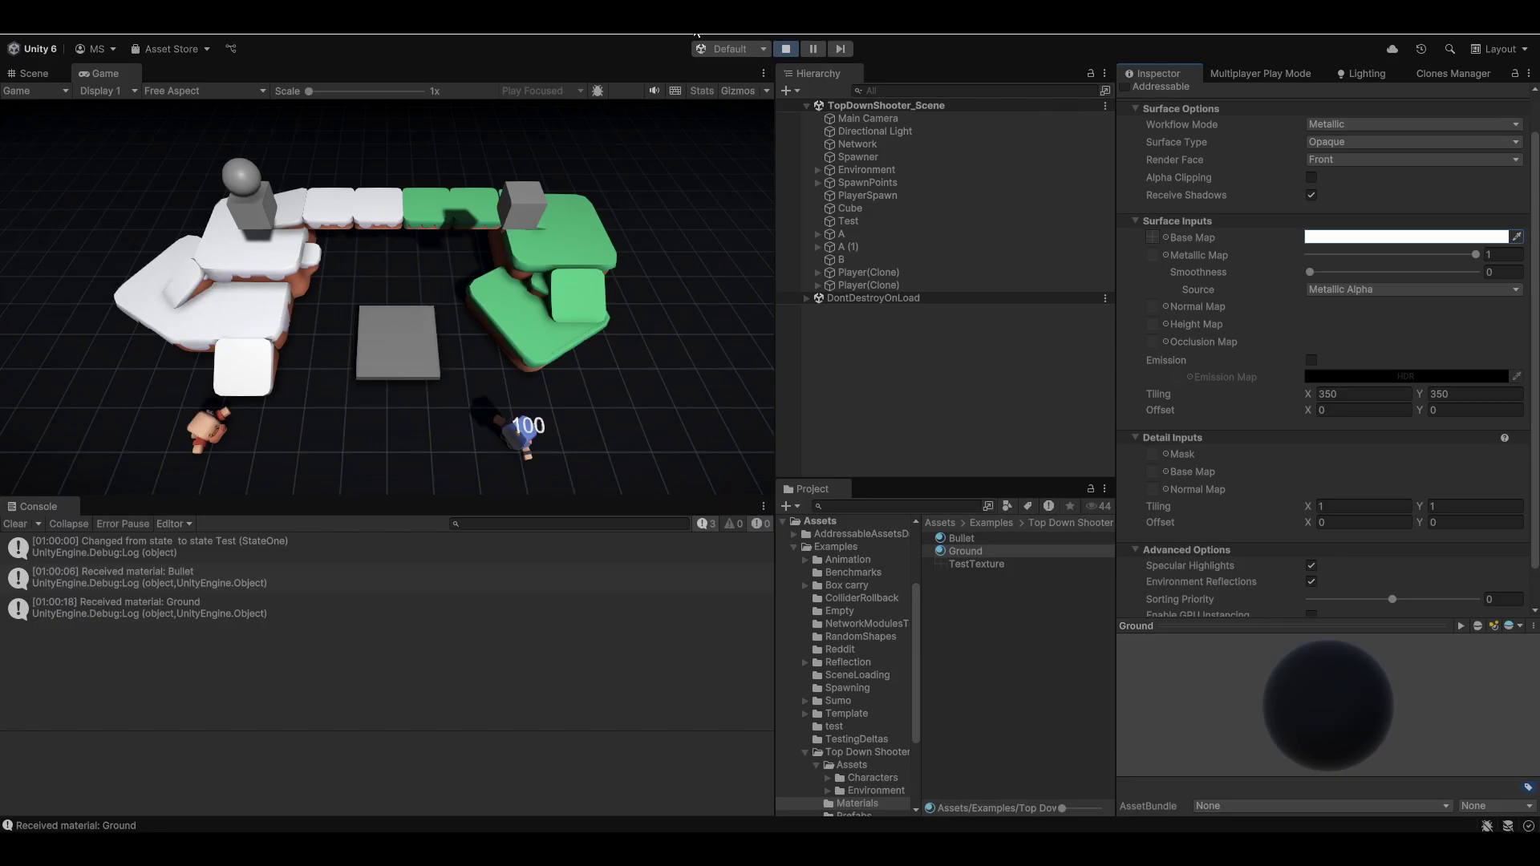
{"action": "left_click", "coordinate": [786, 49]}
{"action": "key", "text": "alt+Tab"}
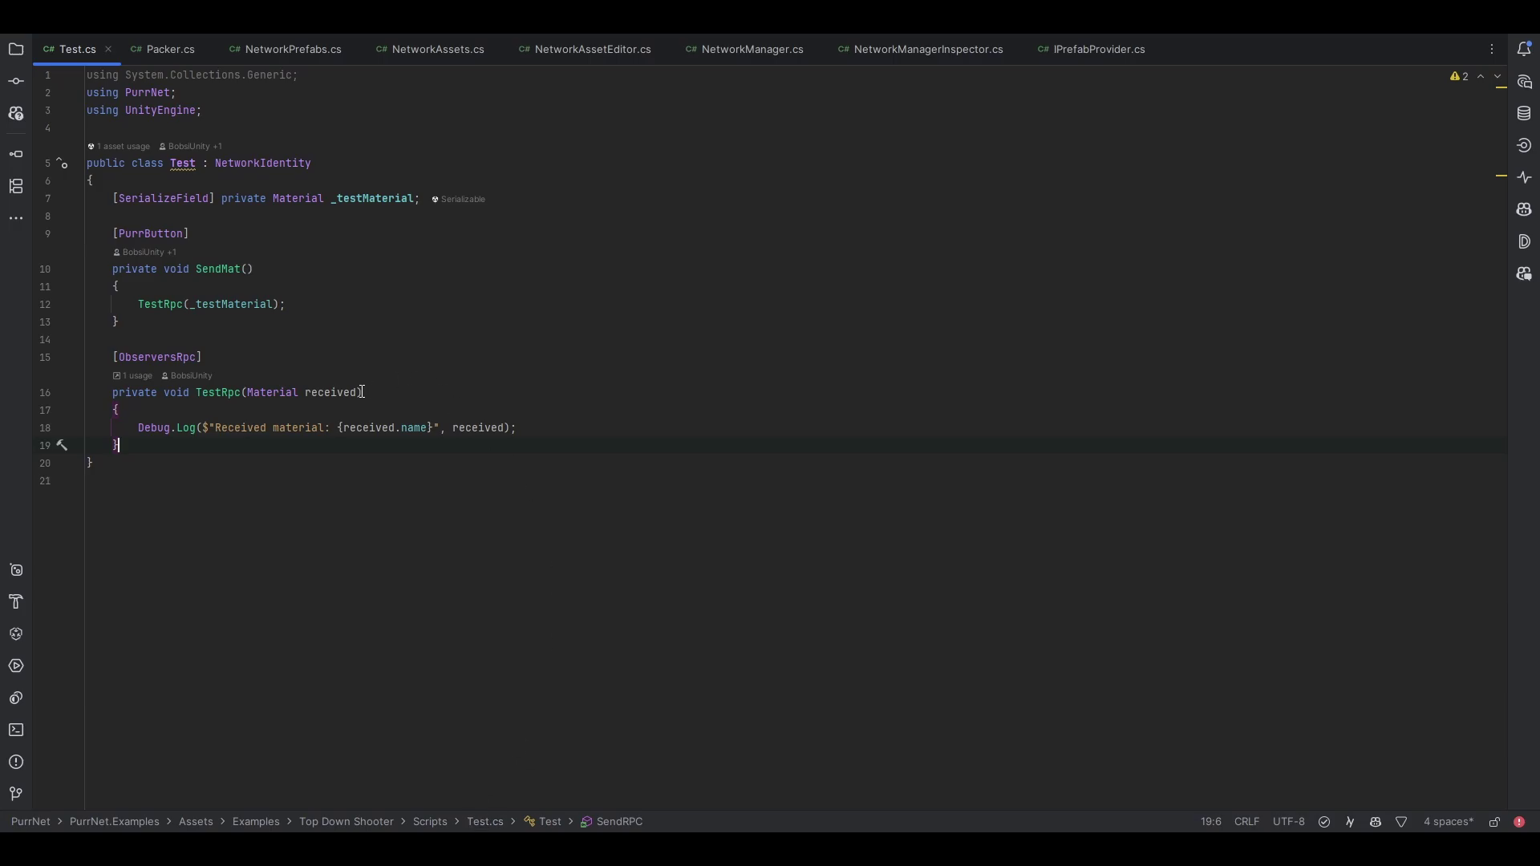
Step: Try a 'Color newColor' parameter on TestRpc with a Color.black argument, then undo both edits
{"action": "type", "text": ", Color "}
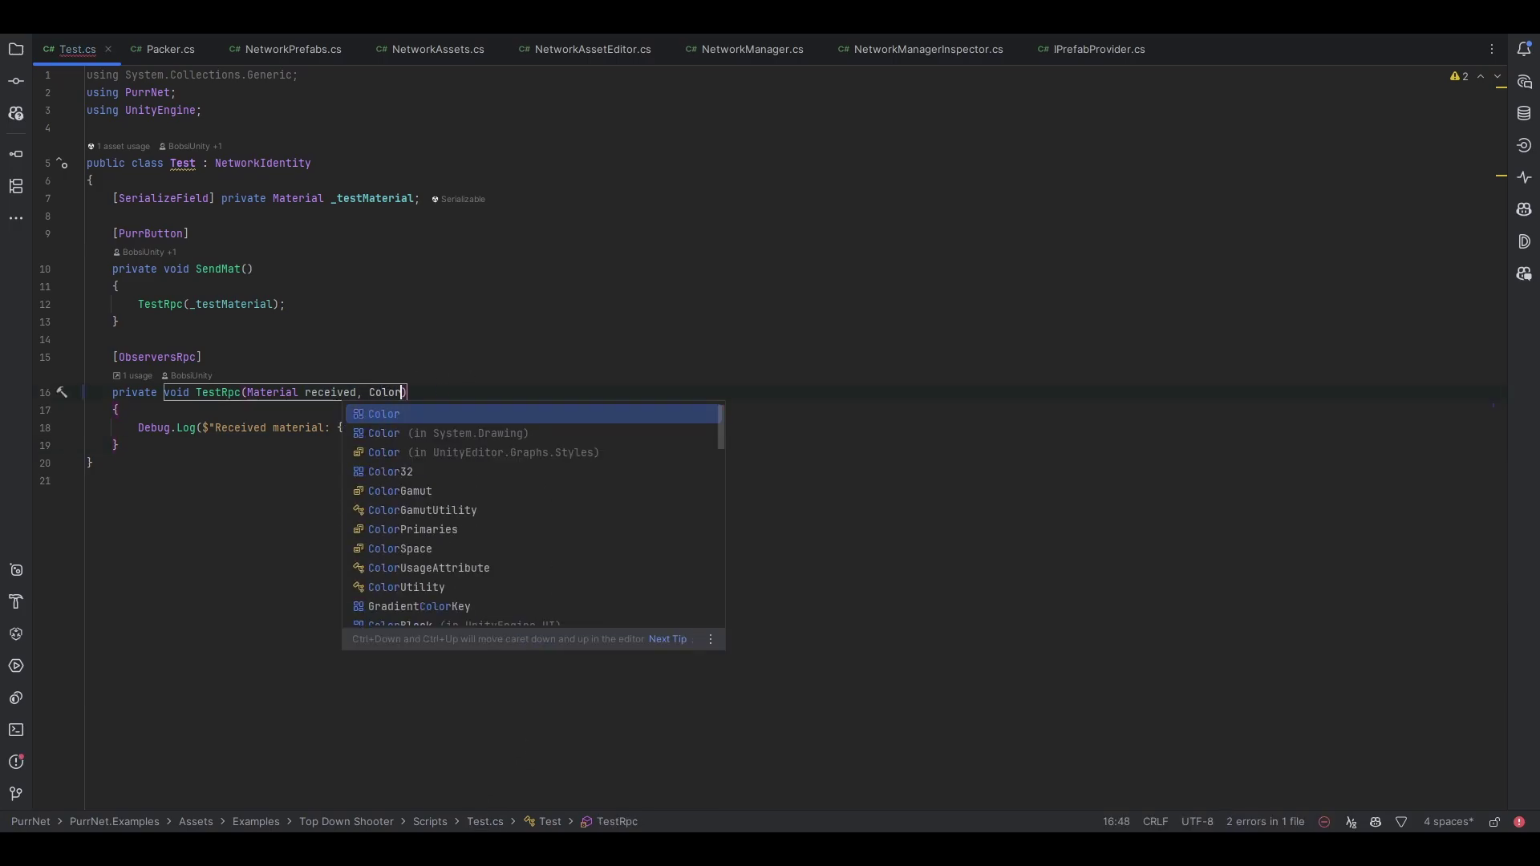
{"action": "type", "text": "newColor"}
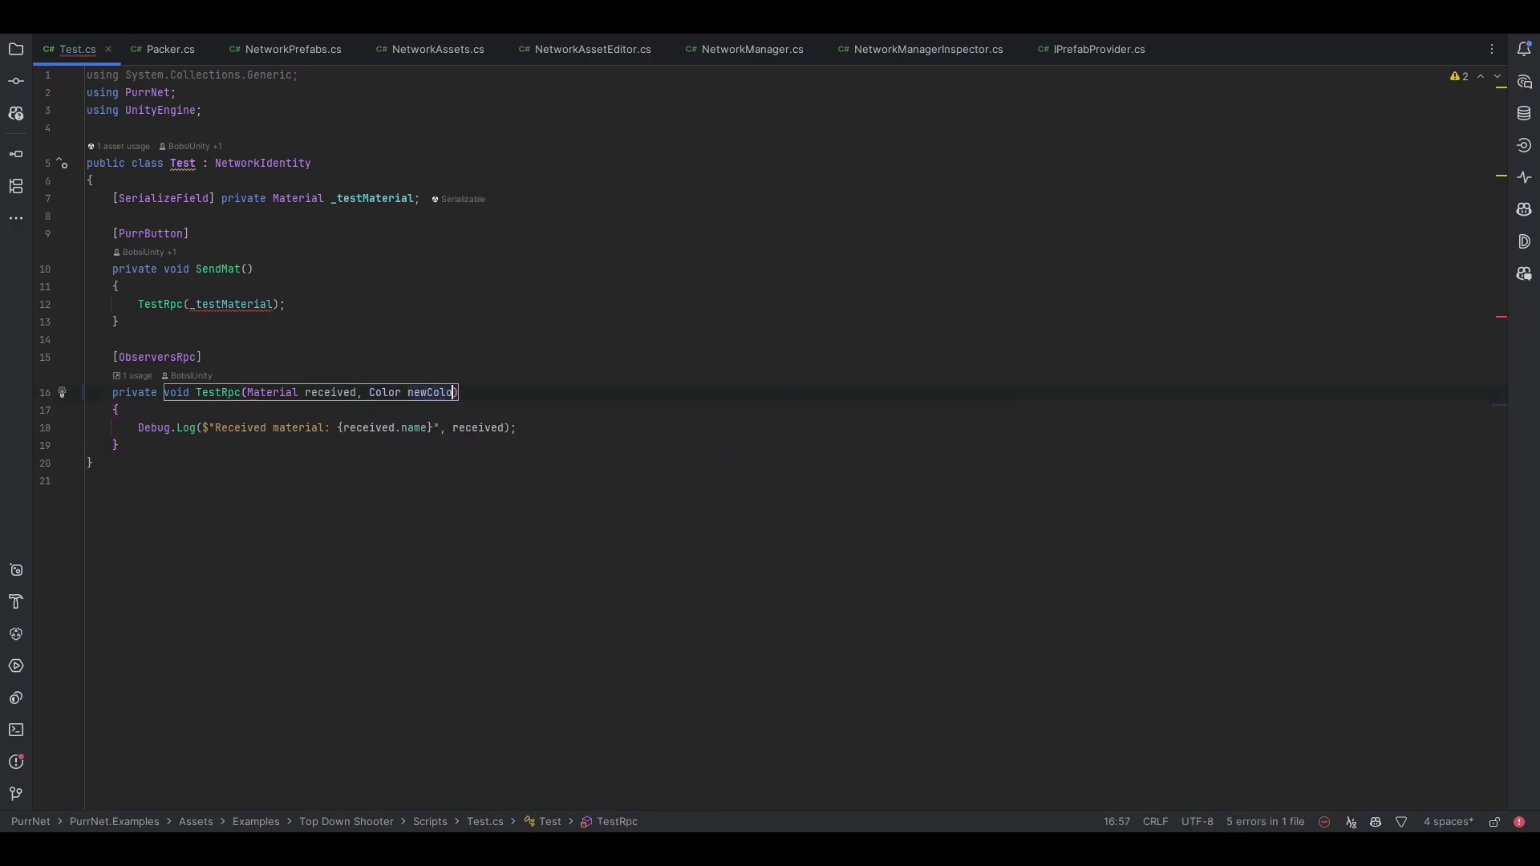
{"action": "left_click", "coordinate": [293, 305]}
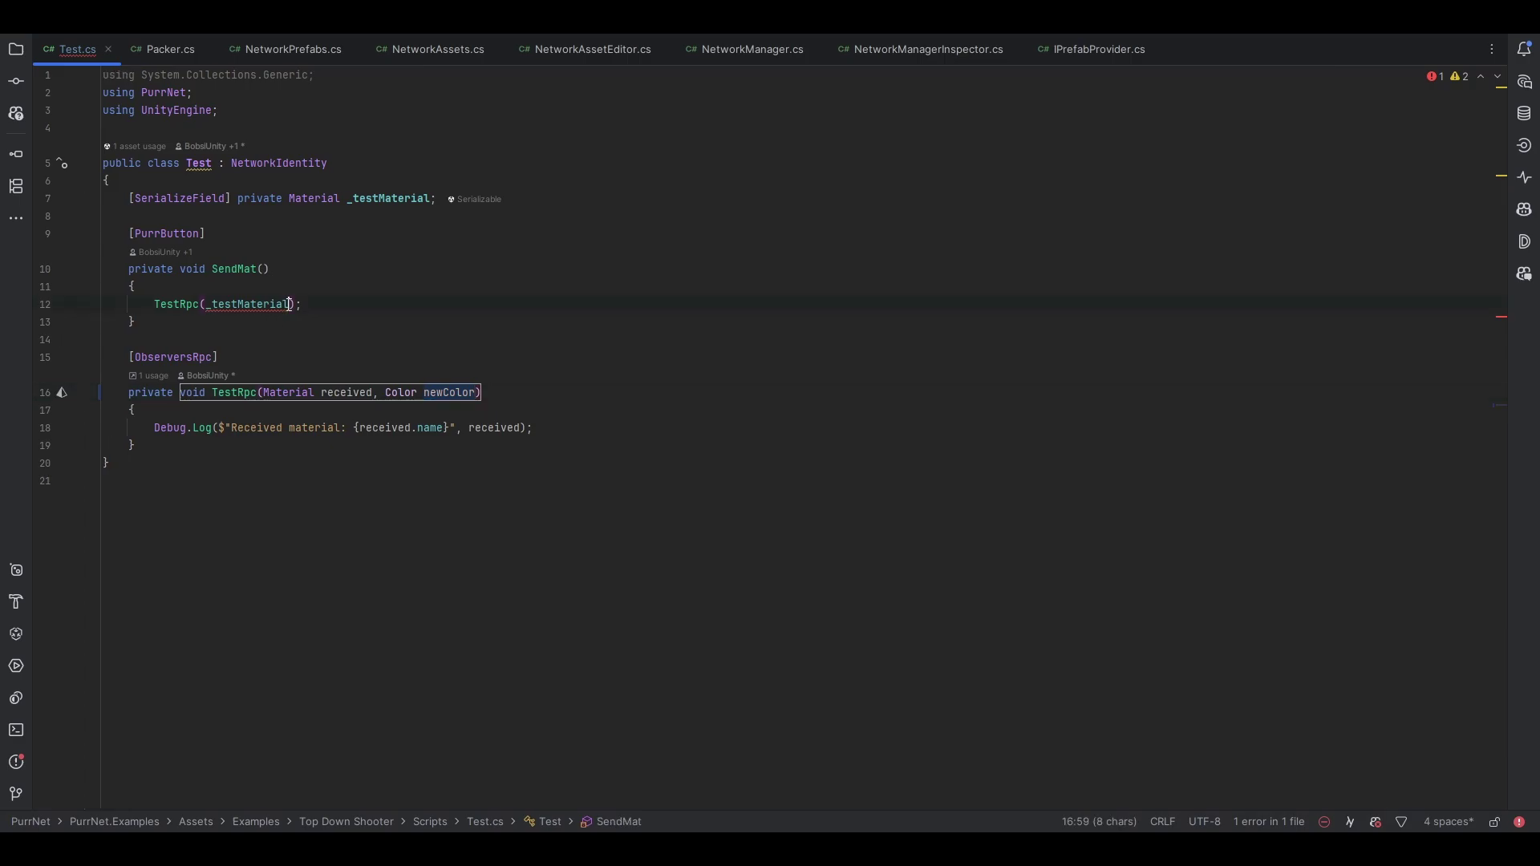
{"action": "type", "text": ", Black"}
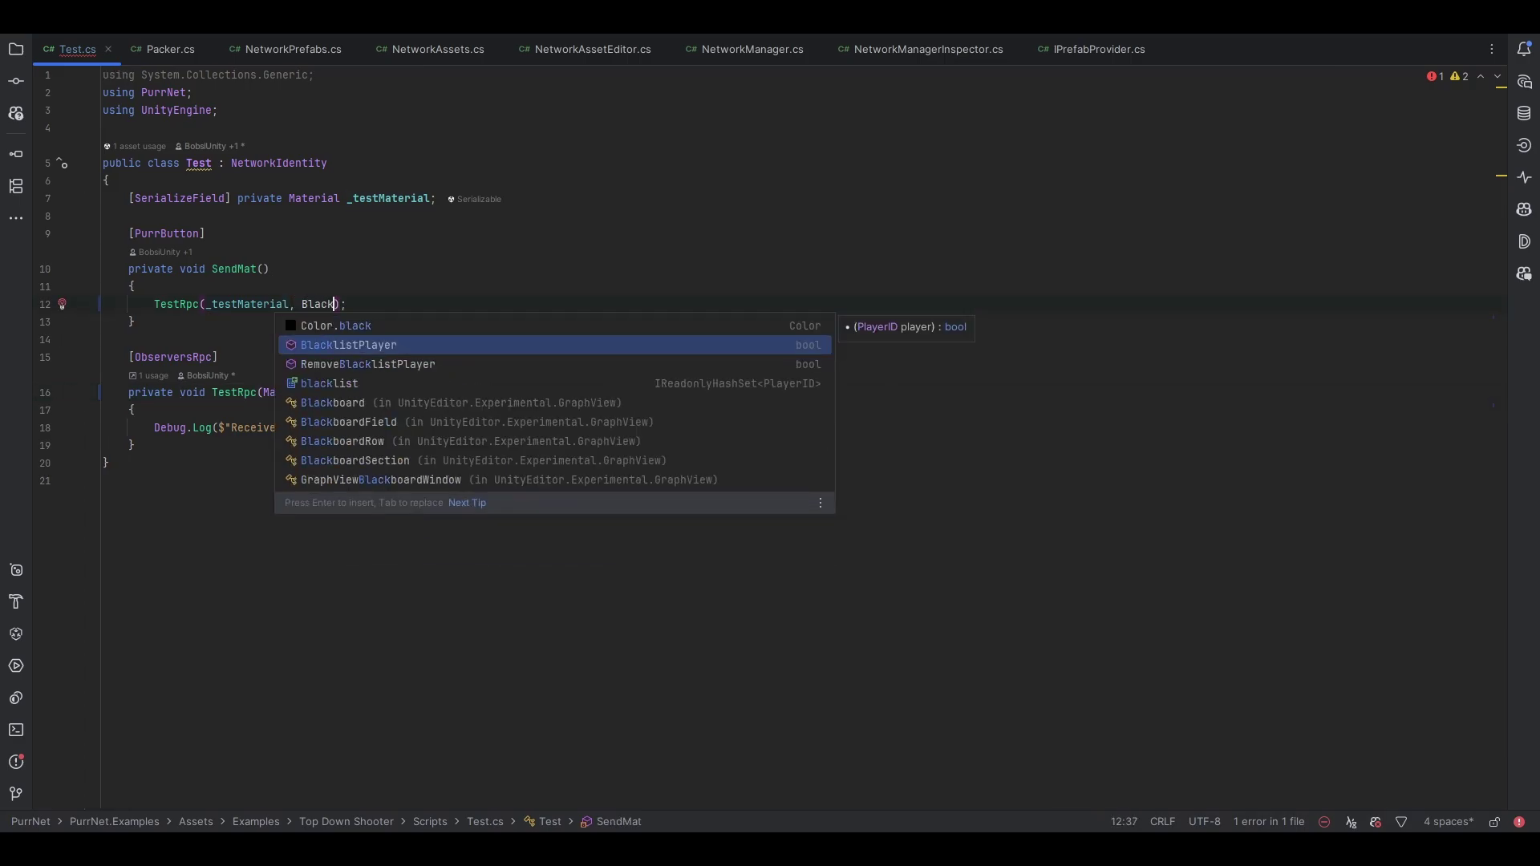
{"action": "key", "text": "Up"}
{"action": "key", "text": "Return"}
{"action": "key", "text": "End"}
{"action": "double_click", "coordinate": [458, 393]}
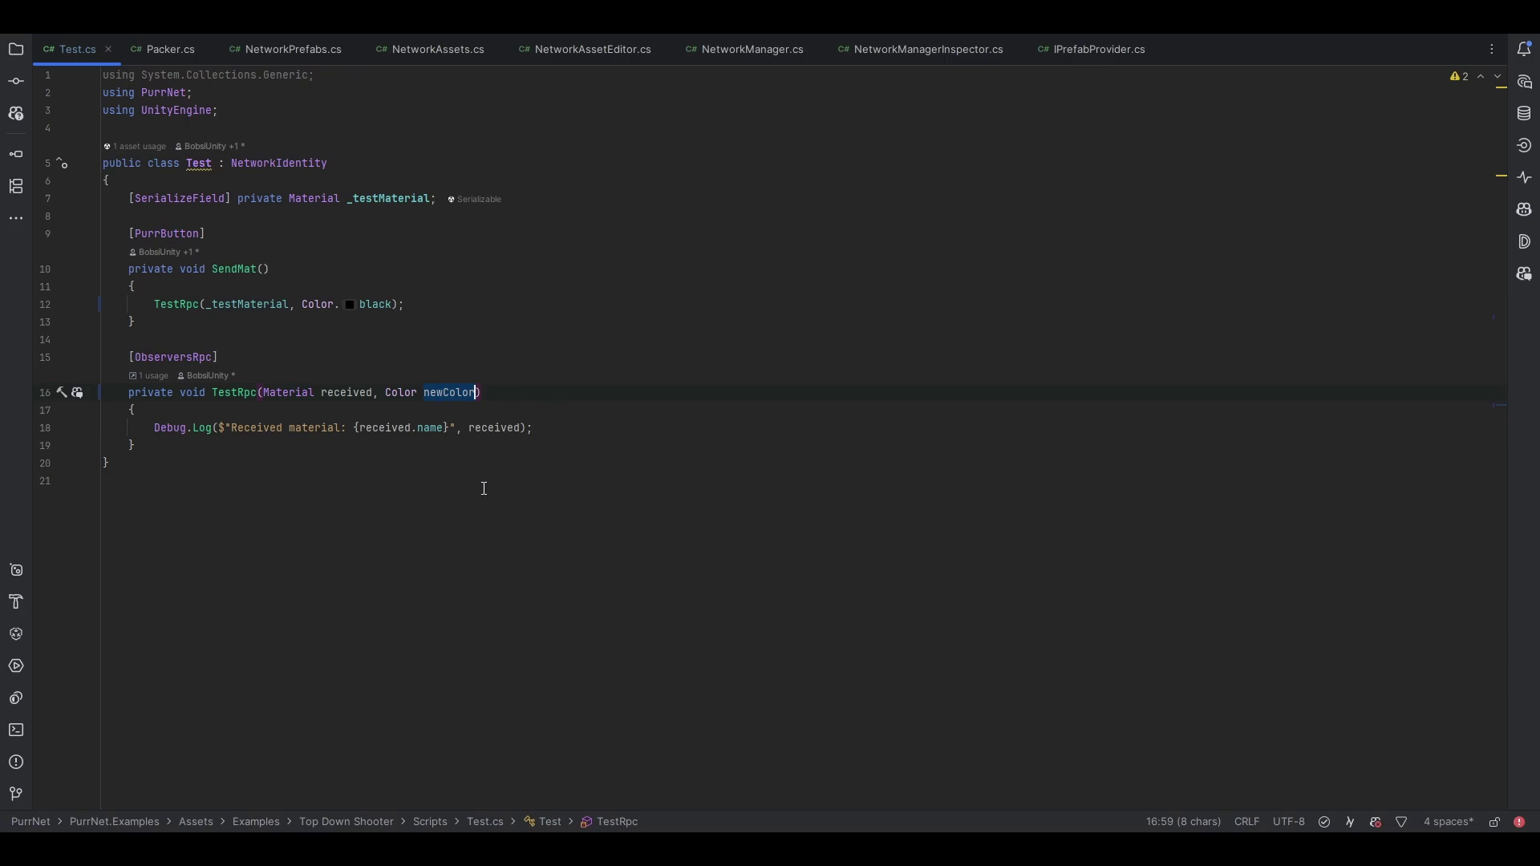
{"action": "key", "text": "ctrl+z"}
{"action": "key", "text": "ctrl+z"}
{"action": "key", "text": "ctrl+z"}
{"action": "key", "text": "ctrl+z"}
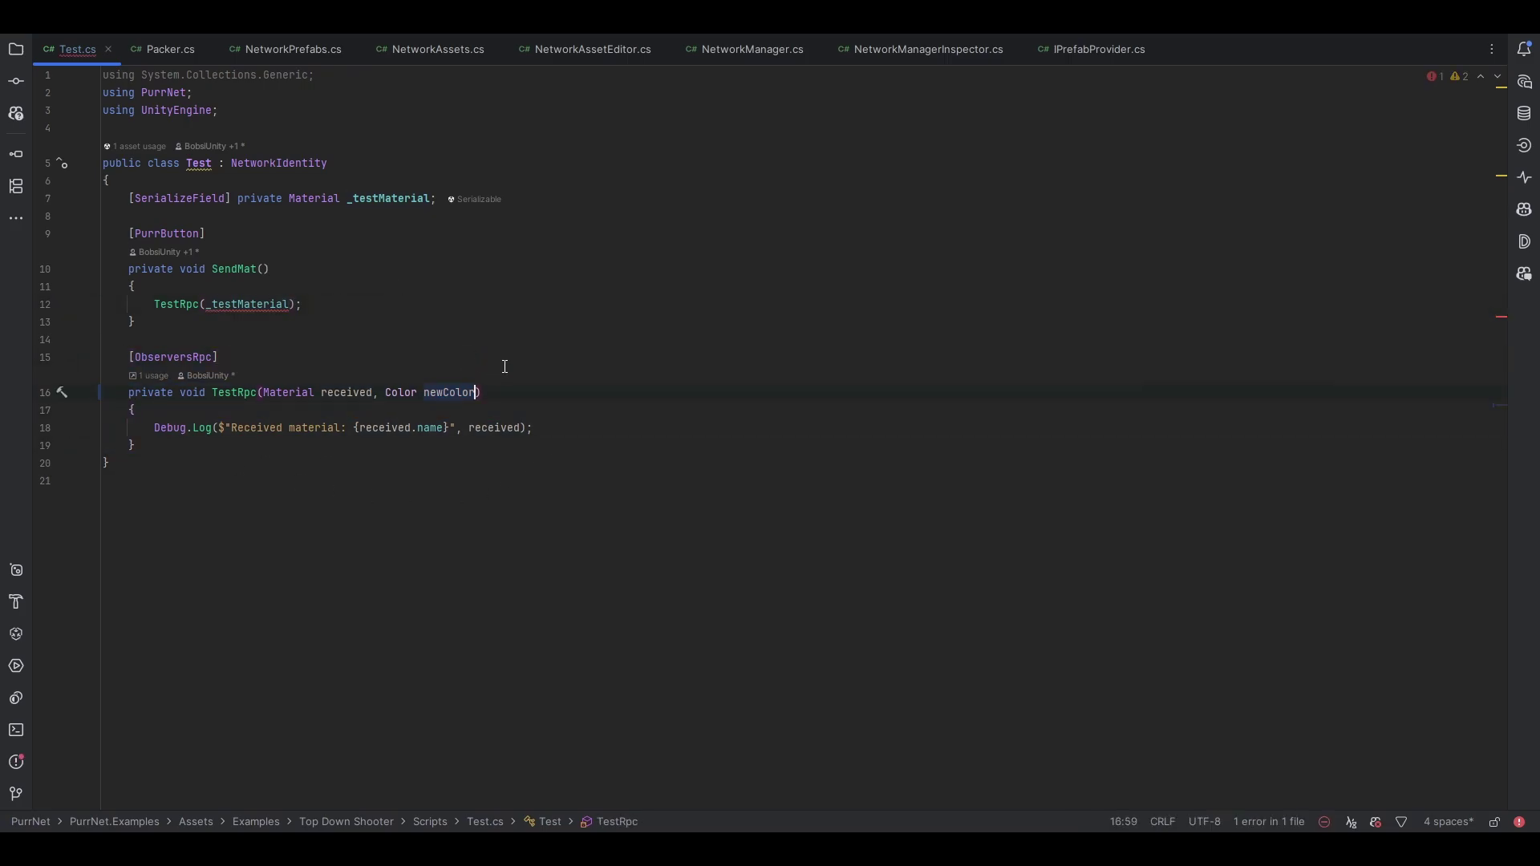
{"action": "key", "text": "ctrl+z"}
{"action": "key", "text": "ctrl+z"}
{"action": "key", "text": "ctrl+z"}
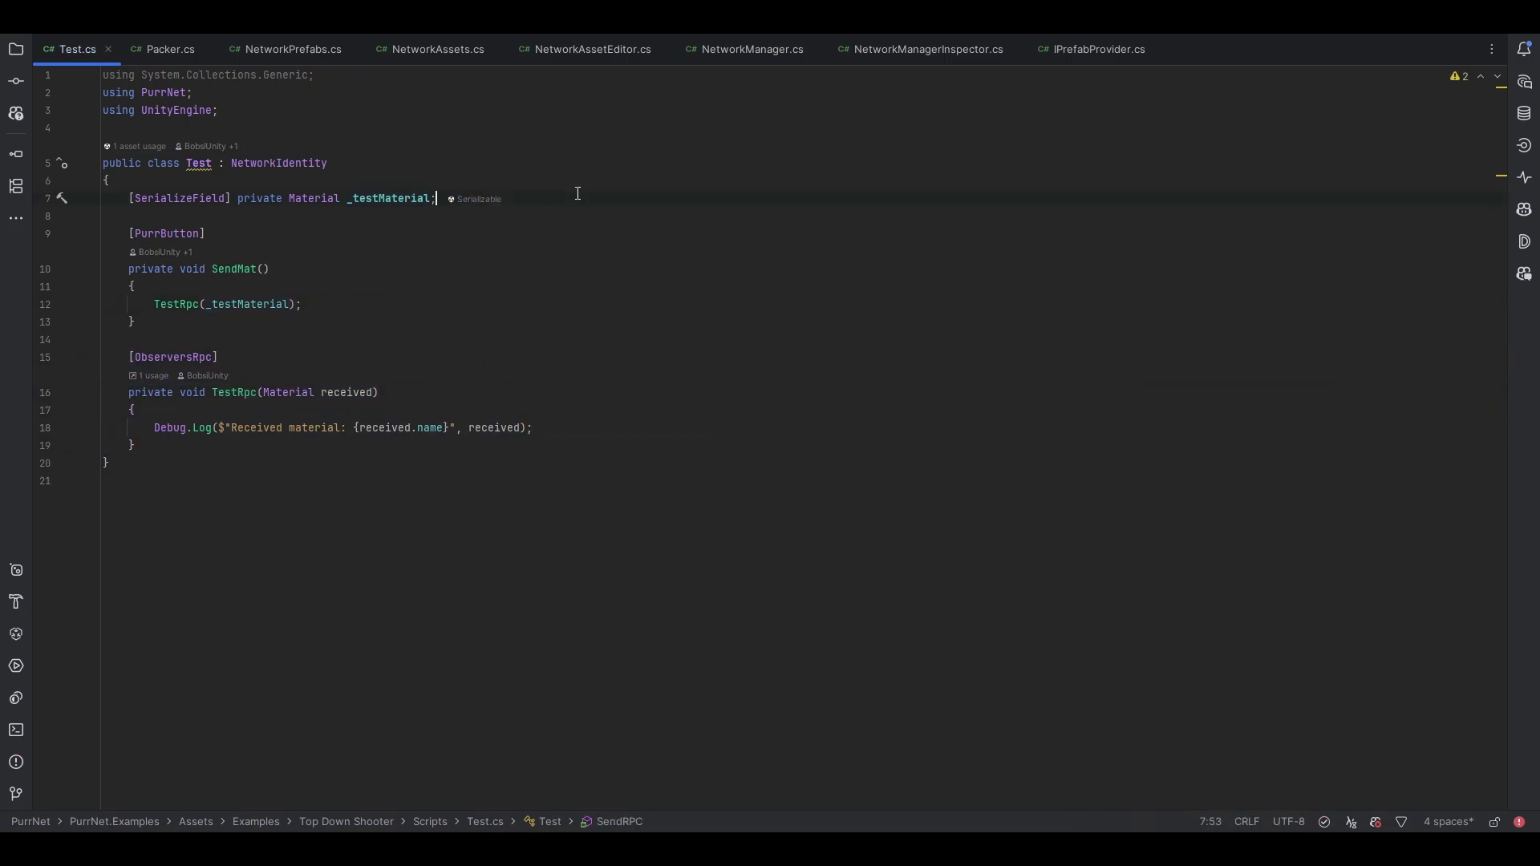
Step: Declare 'private SyncList<Material> _materials = new();' below the _testMaterial field
{"action": "key", "text": "Return"}
{"action": "key", "text": "Return"}
{"action": "type", "text": "priva"}
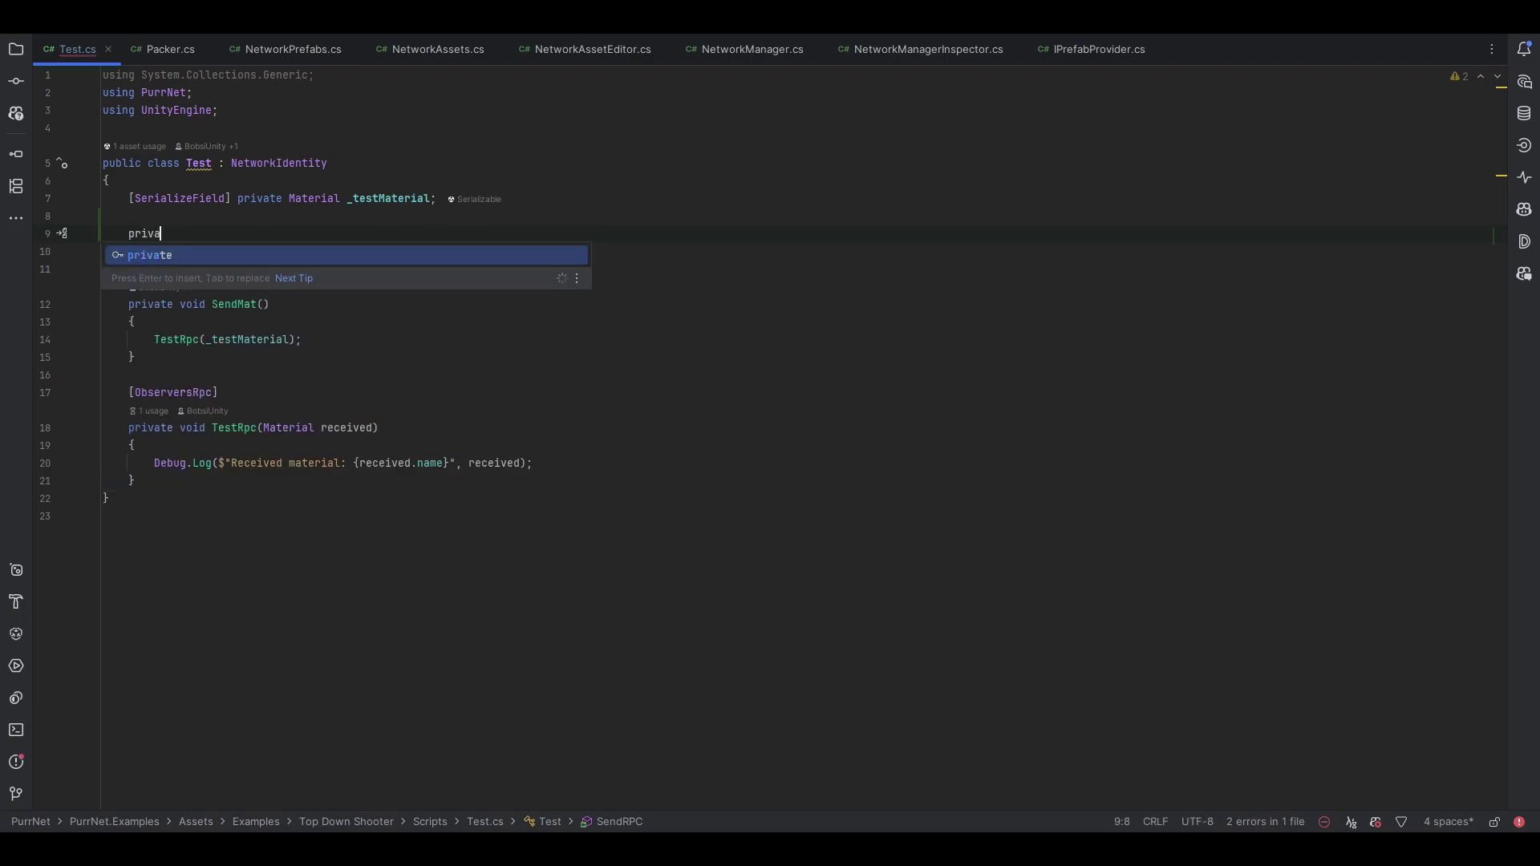
{"action": "type", "text": "te SyncList"}
{"action": "key", "text": "Return"}
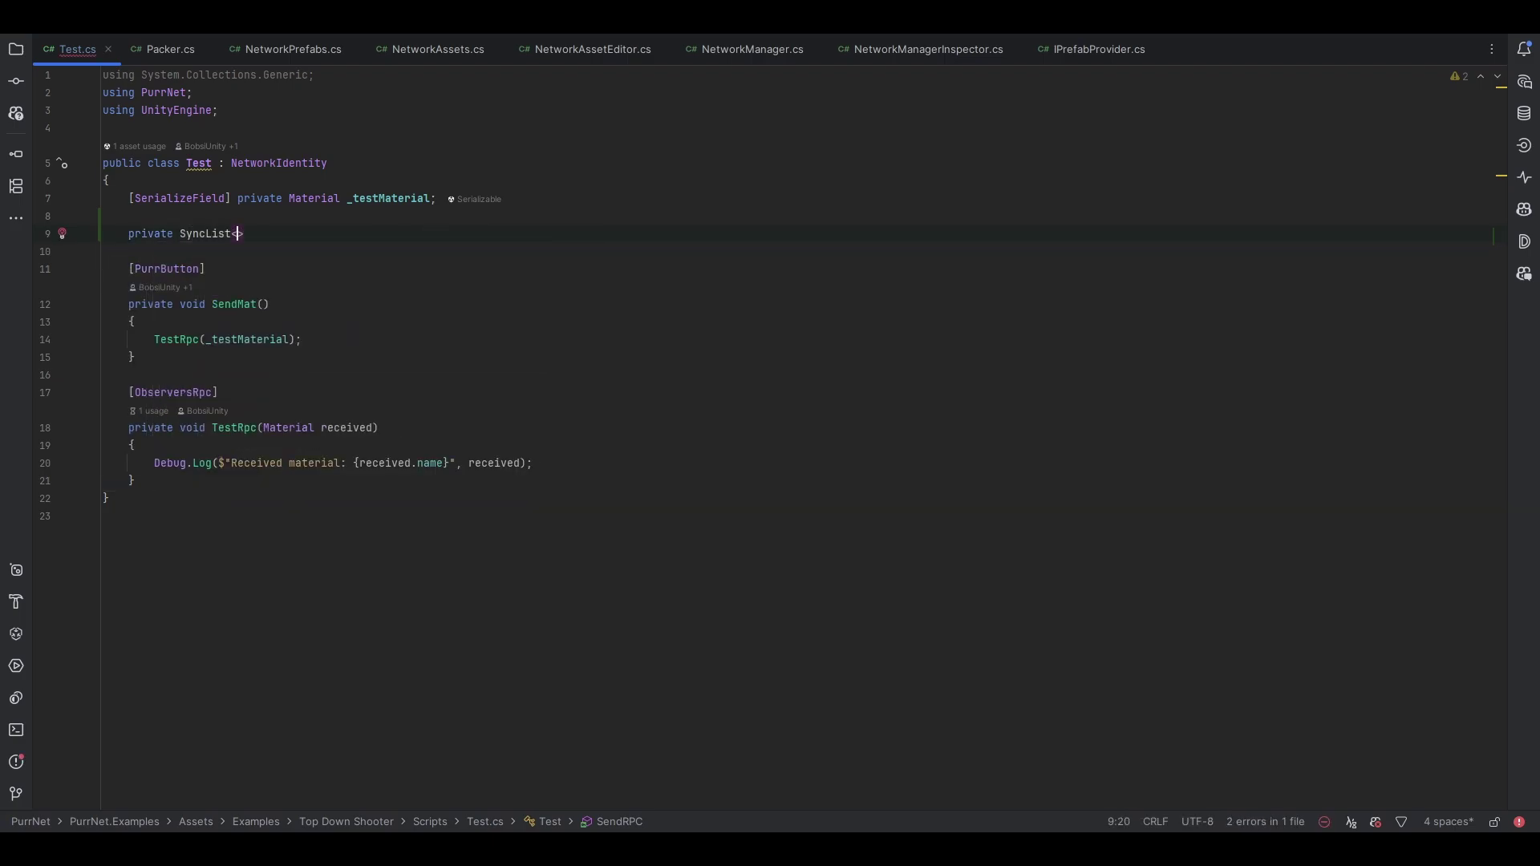
{"action": "type", "text": "Material"}
{"action": "key", "text": "Return"}
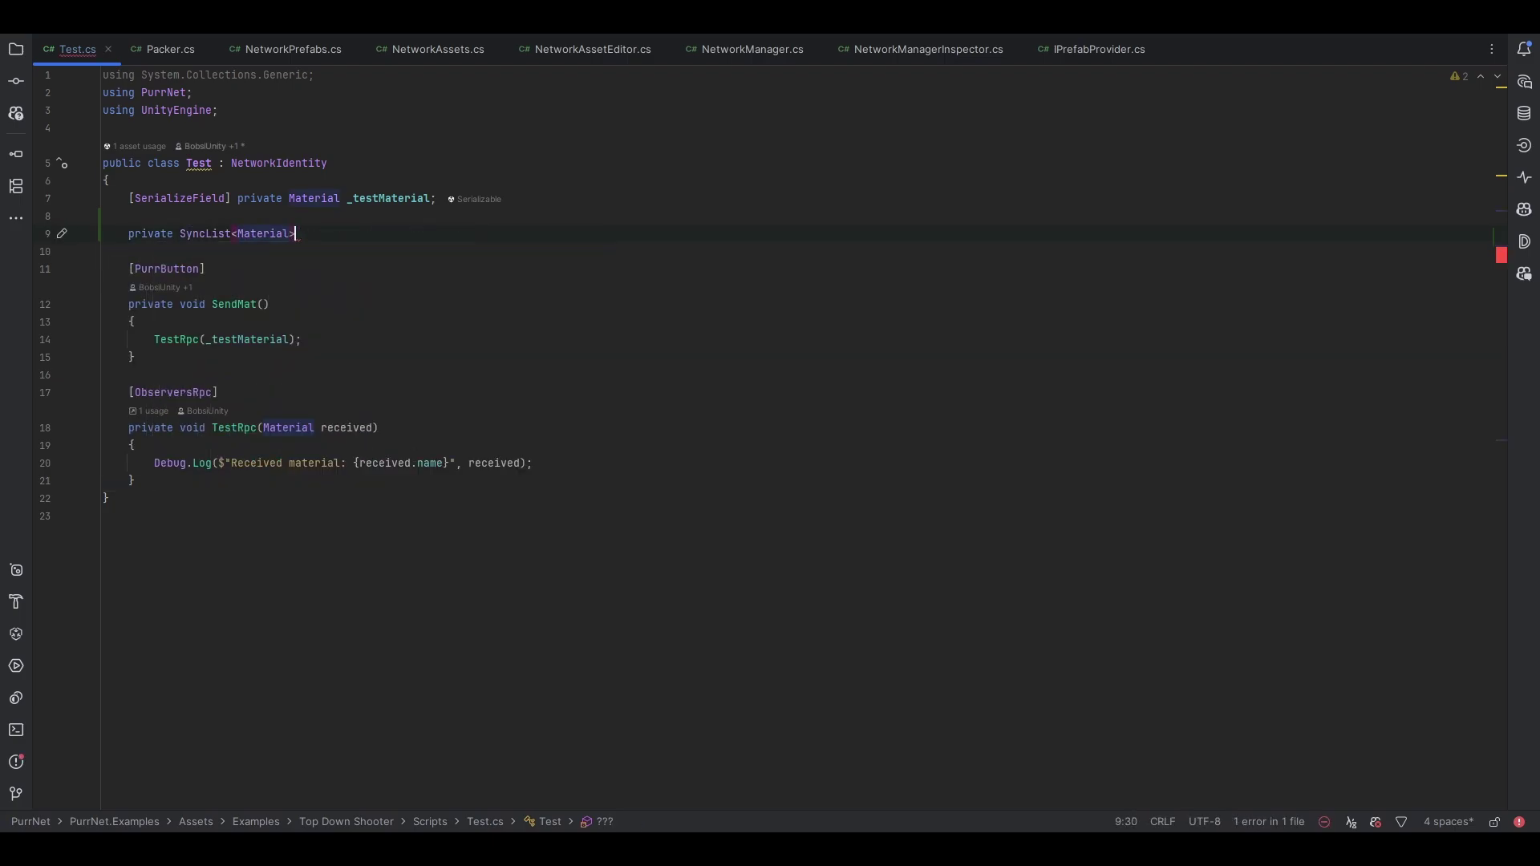
{"action": "type", "text": "_material"}
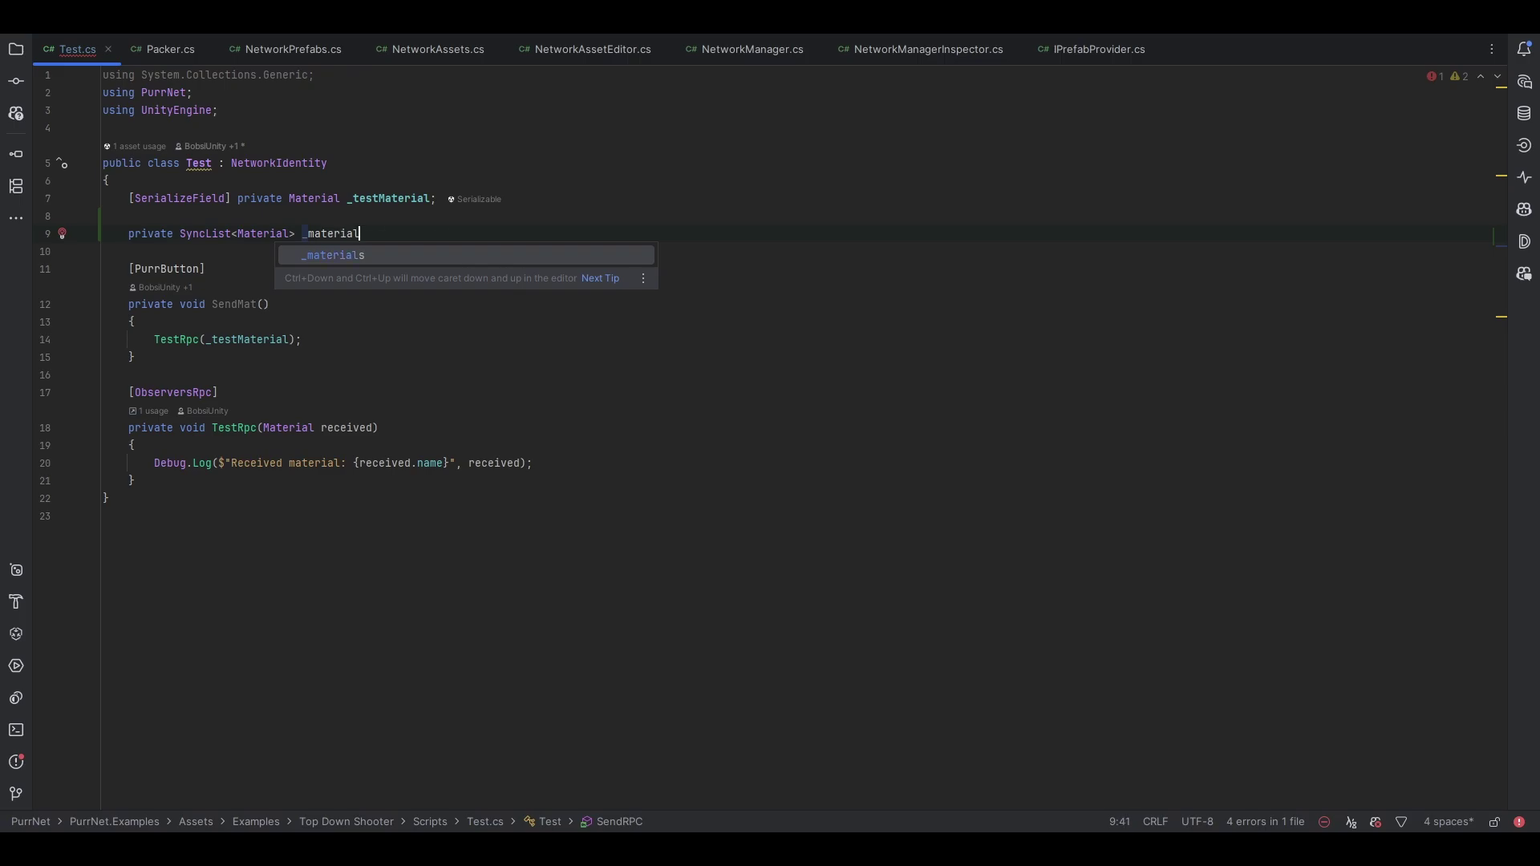
{"action": "type", "text": "s;"}
{"action": "type", "text": " = ;"}
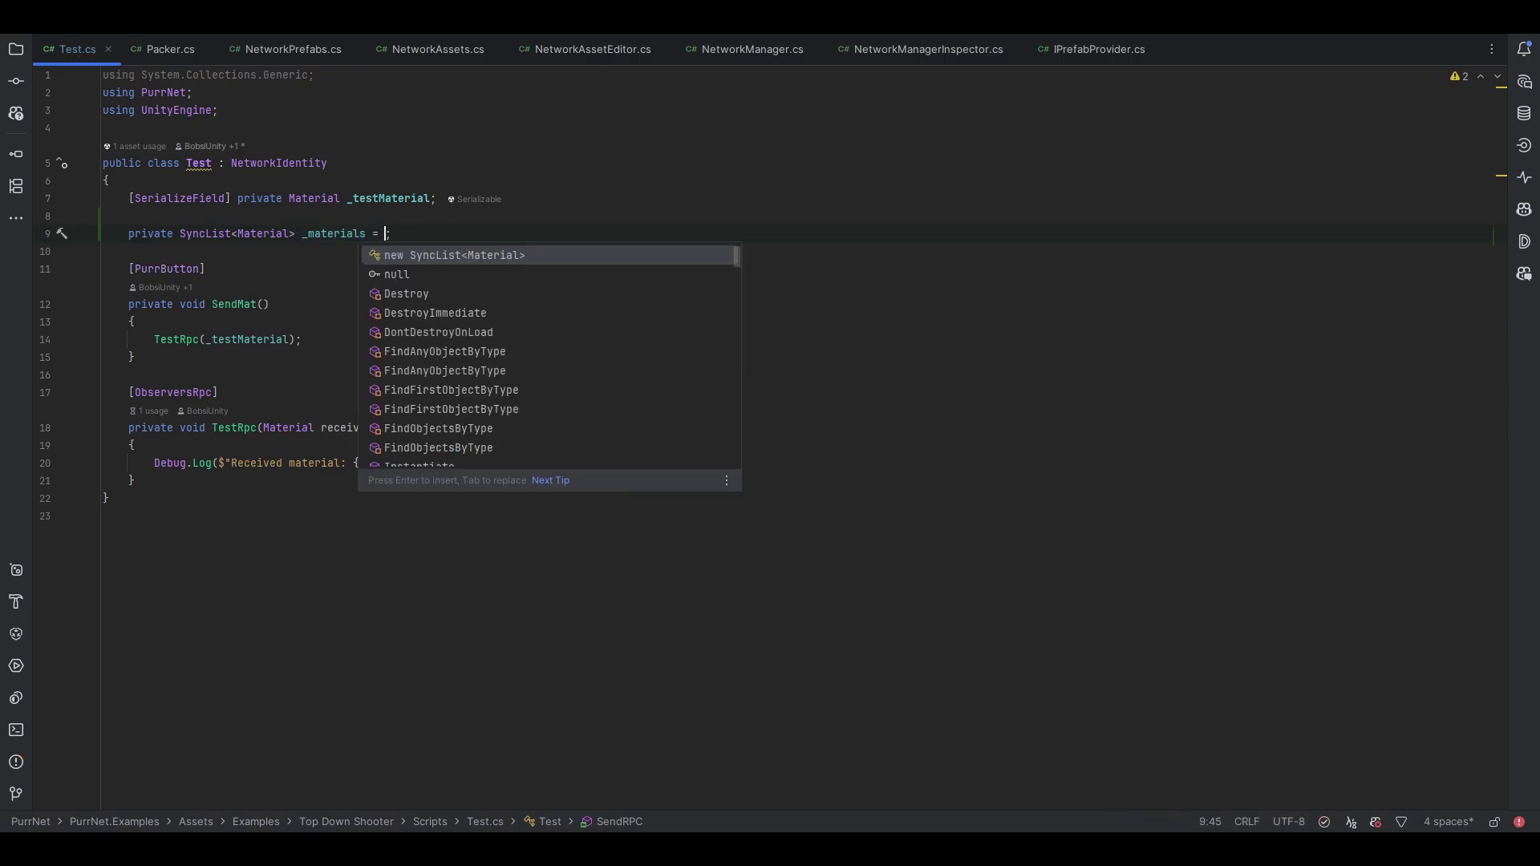
{"action": "key", "text": "Return"}
{"action": "double_click", "coordinate": [321, 233]}
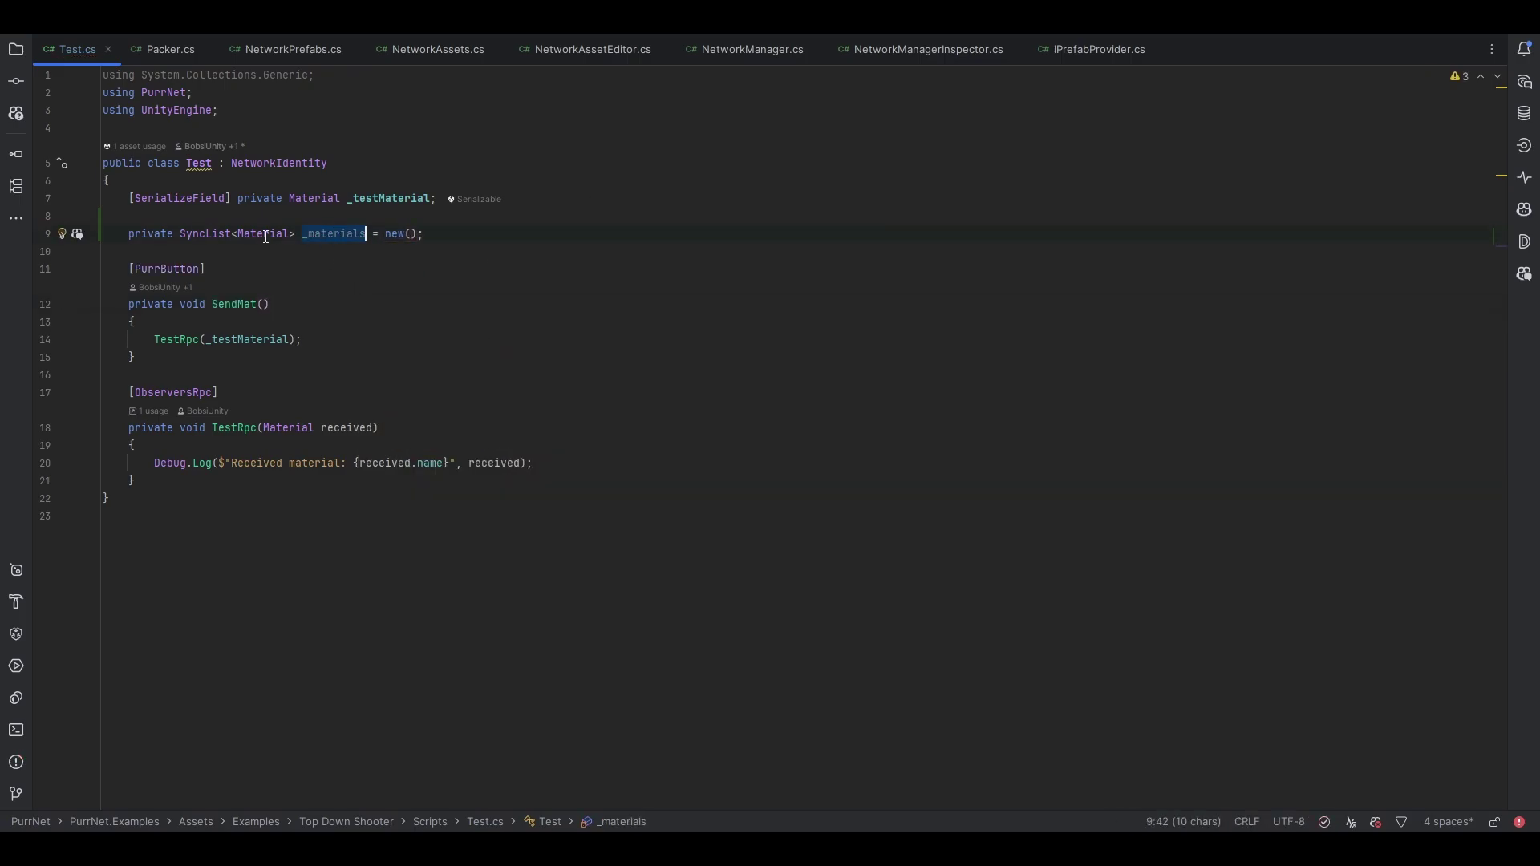